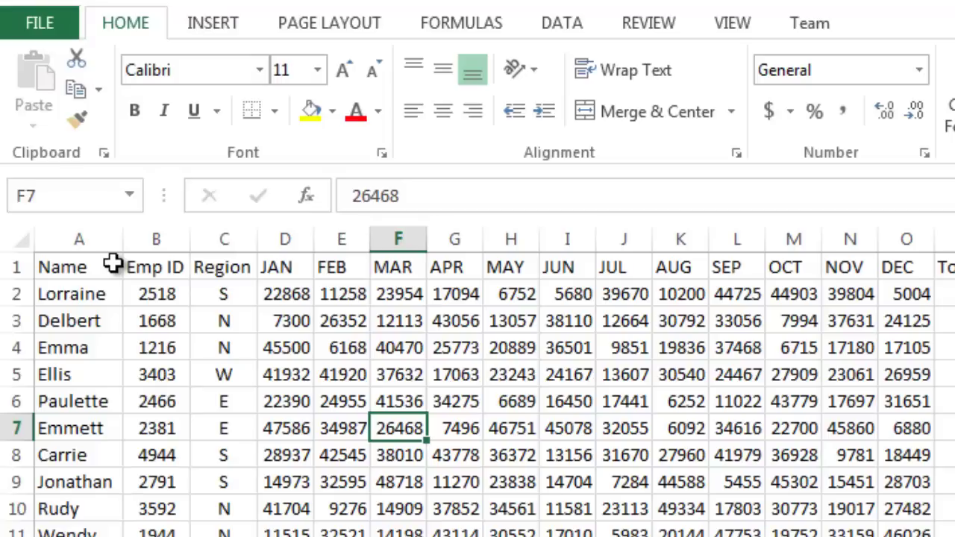
# Select the header cells in row 1 from Name through Total Sales.
pyautogui.click(74, 266)
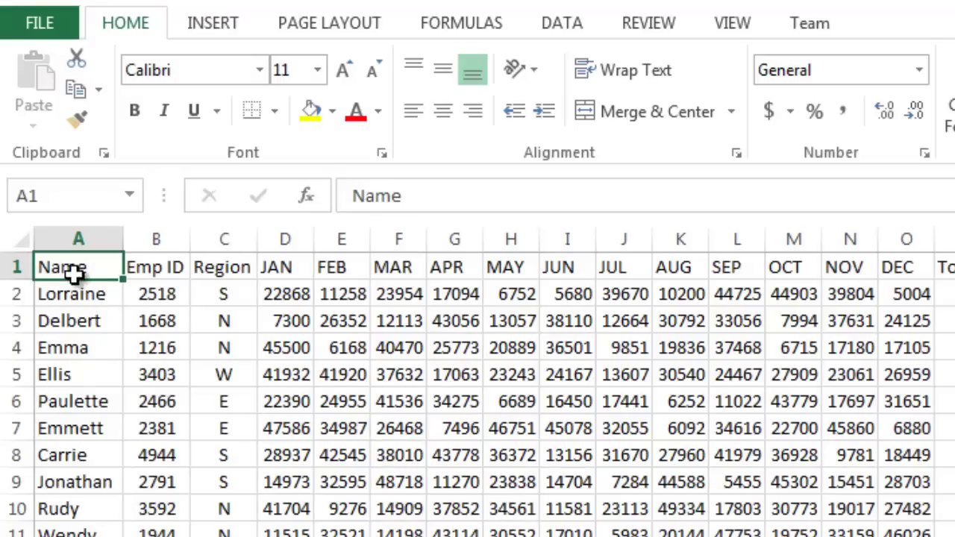
pyautogui.moveTo(75, 267); pyautogui.dragTo(952, 267)
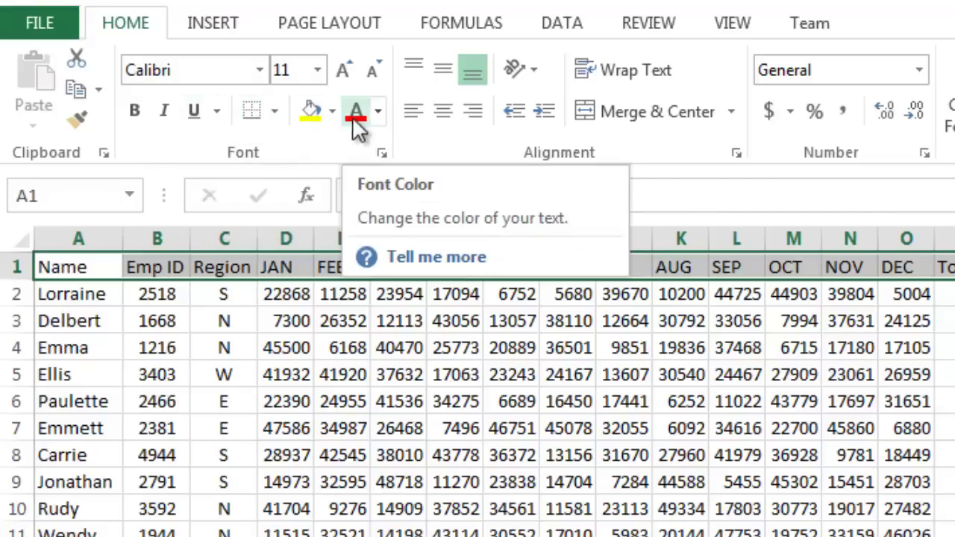
pyautogui.click(263, 71)
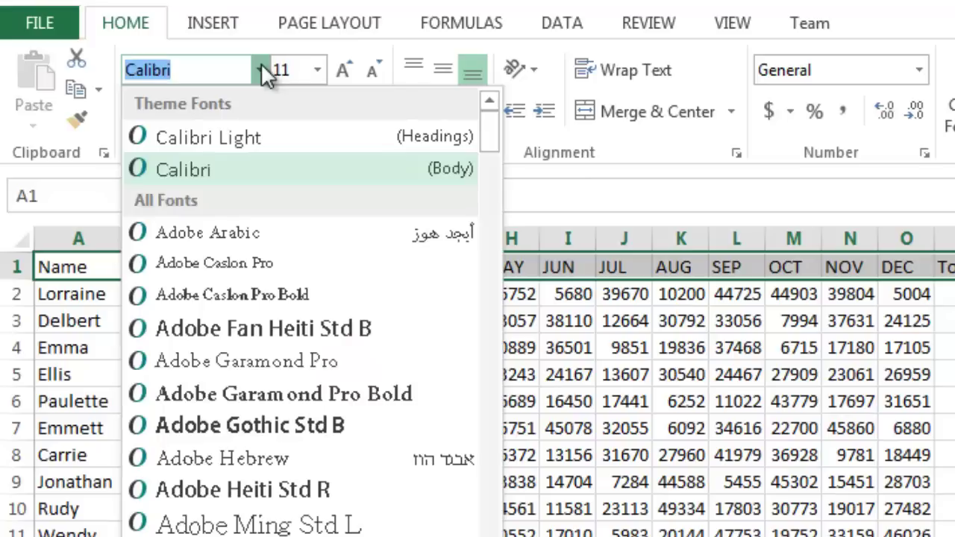
pyautogui.click(263, 70)
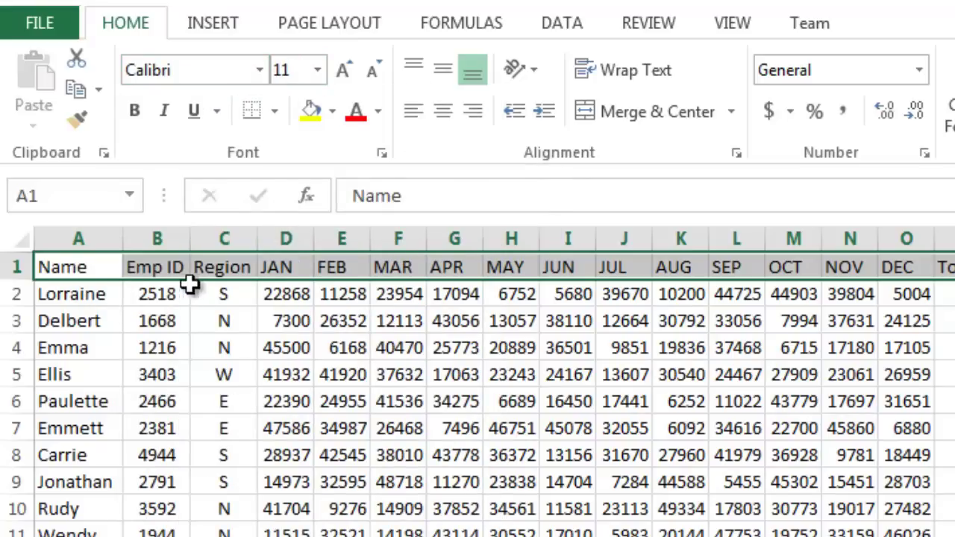
# Examine the number, alignment, font, border and fill options available for formatting the header cells.
pyautogui.rightClick(515, 267)
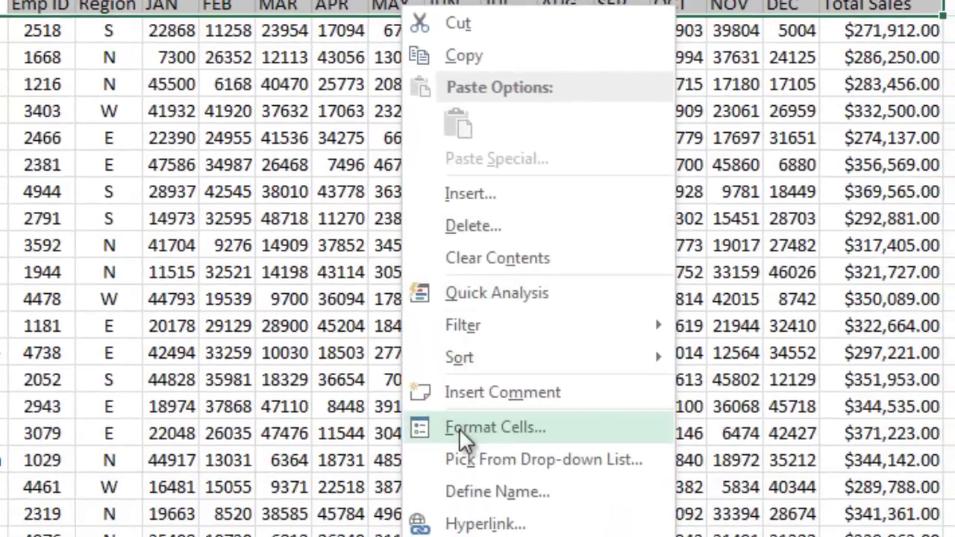
pyautogui.click(459, 428)
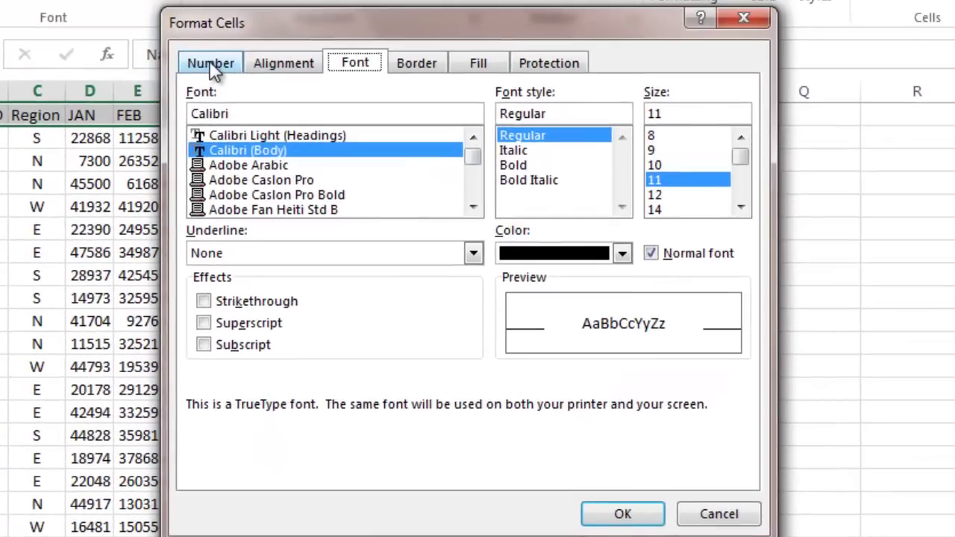
pyautogui.click(156, 164)
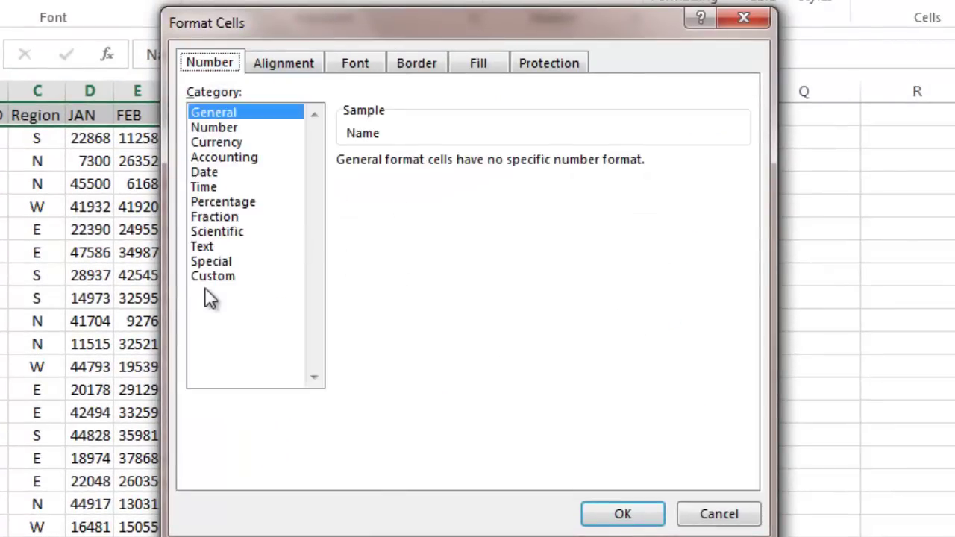
pyautogui.click(283, 66)
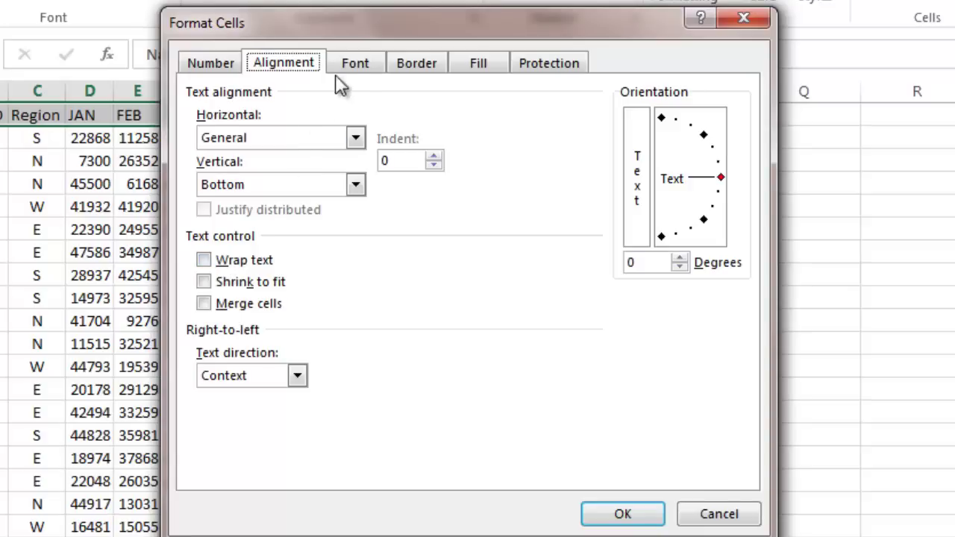
pyautogui.click(358, 67)
pyautogui.click(431, 65)
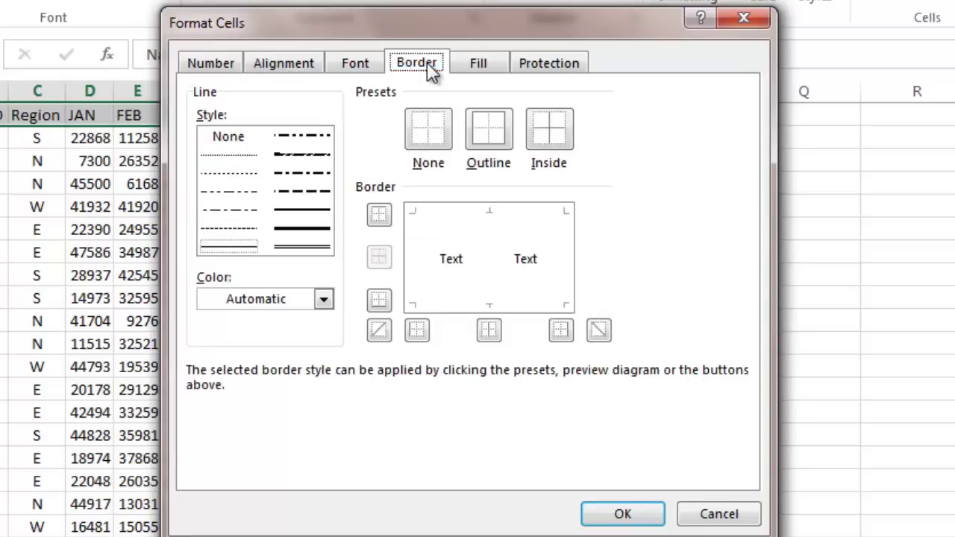
pyautogui.click(485, 66)
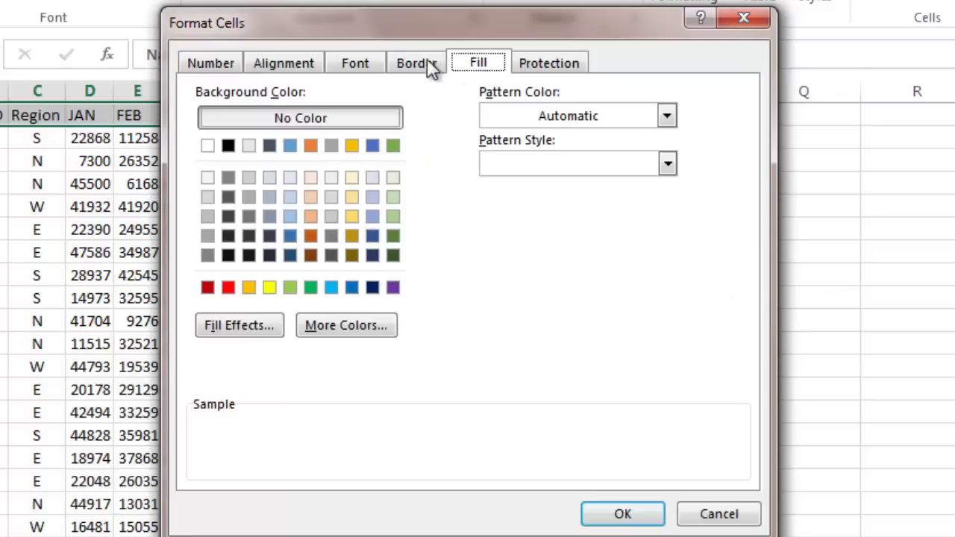
# Apply the Bold font style to the header row.
pyautogui.click(363, 65)
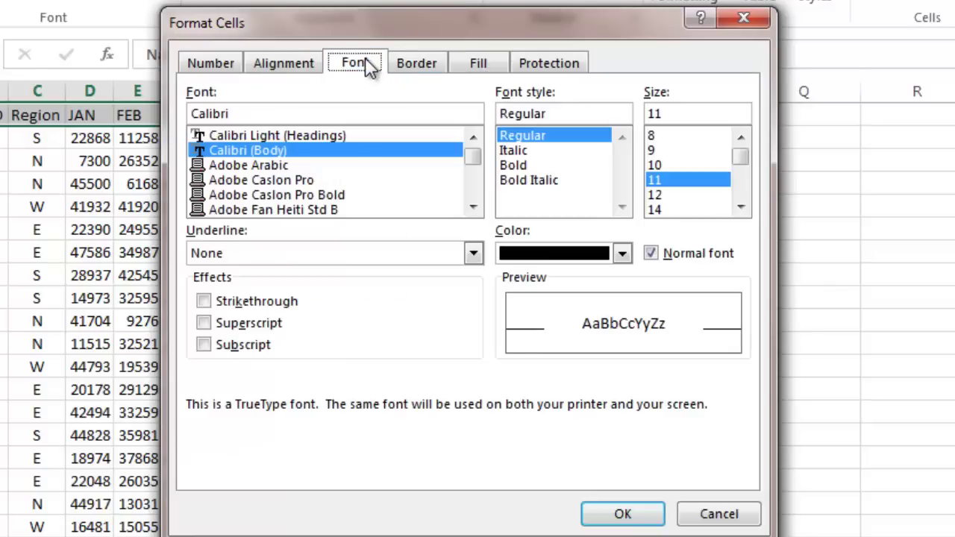
pyautogui.click(514, 165)
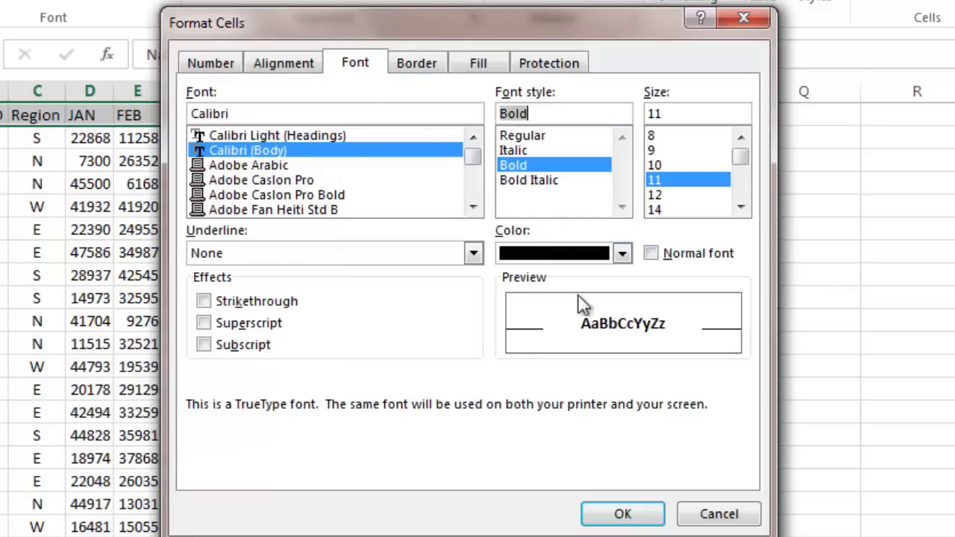
pyautogui.click(623, 514)
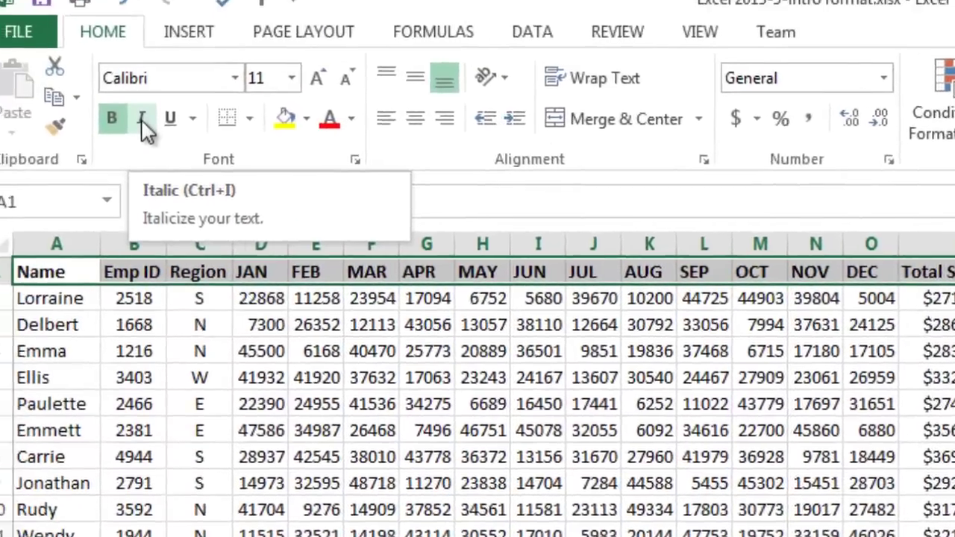
# Try italic and underline on the header row text, removing both again.
pyautogui.click(167, 142)
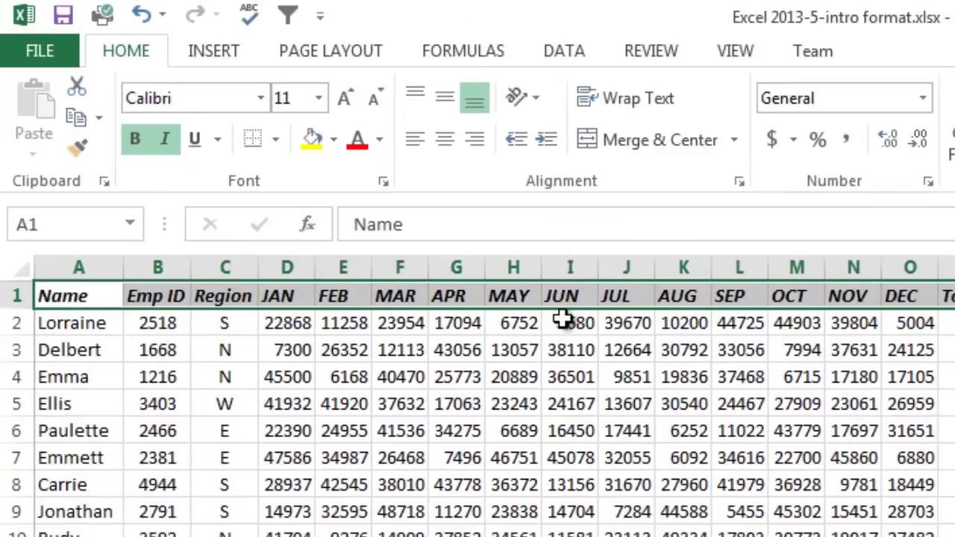
pyautogui.click(200, 142)
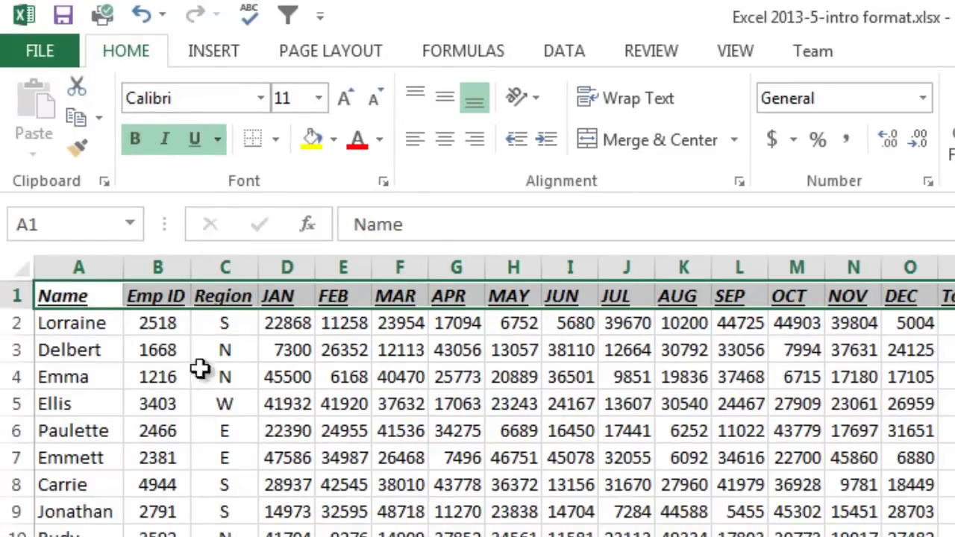
pyautogui.click(202, 136)
pyautogui.click(167, 146)
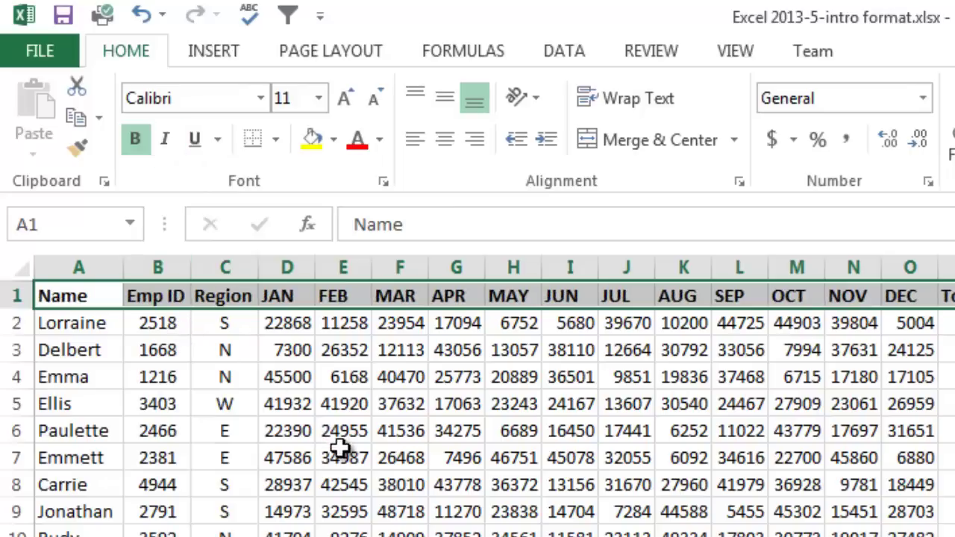
# Color the header row text red and give its cells a gray background fill.
pyautogui.click(382, 140)
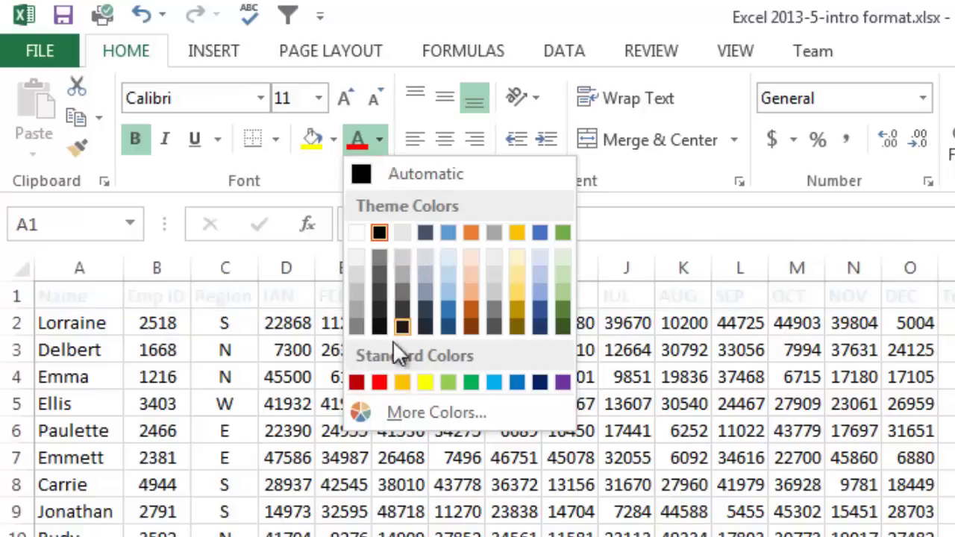
pyautogui.click(379, 381)
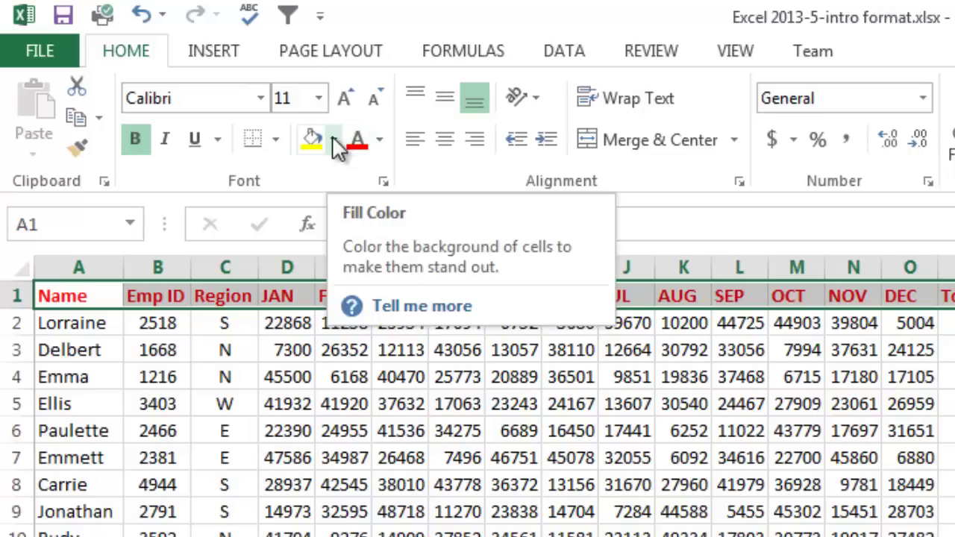
pyautogui.click(334, 139)
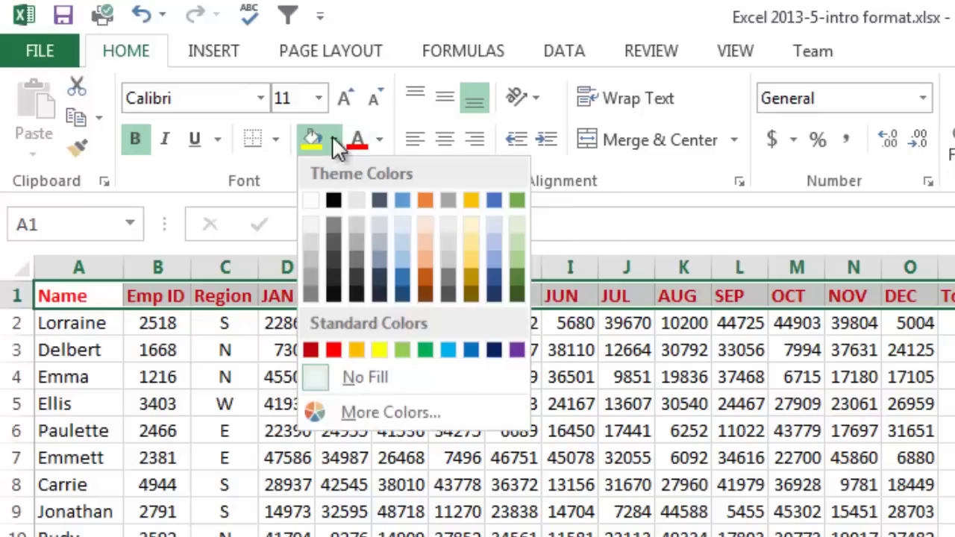
pyautogui.click(356, 241)
pyautogui.click(570, 535)
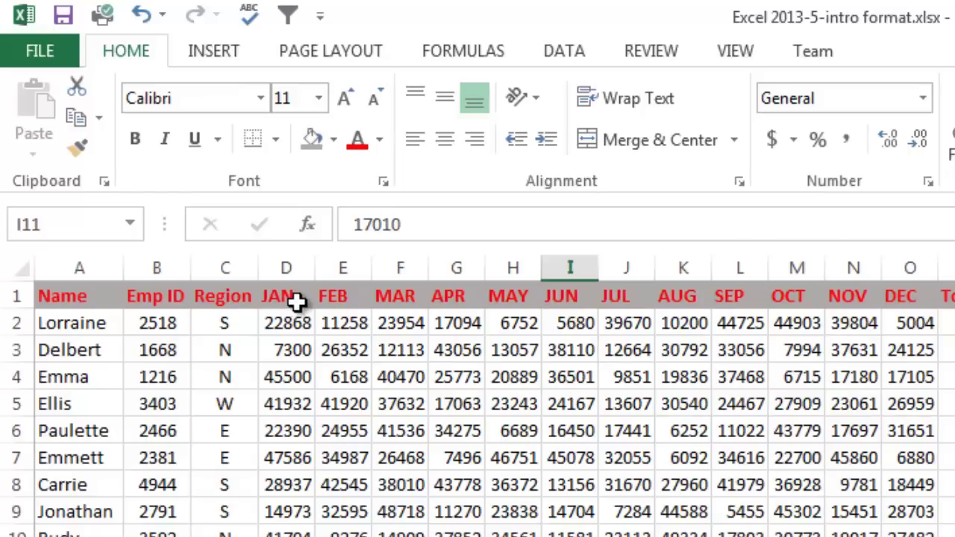
# Angle the month headings from JAN through DEC counterclockwise.
pyautogui.moveTo(288, 298); pyautogui.dragTo(891, 302)
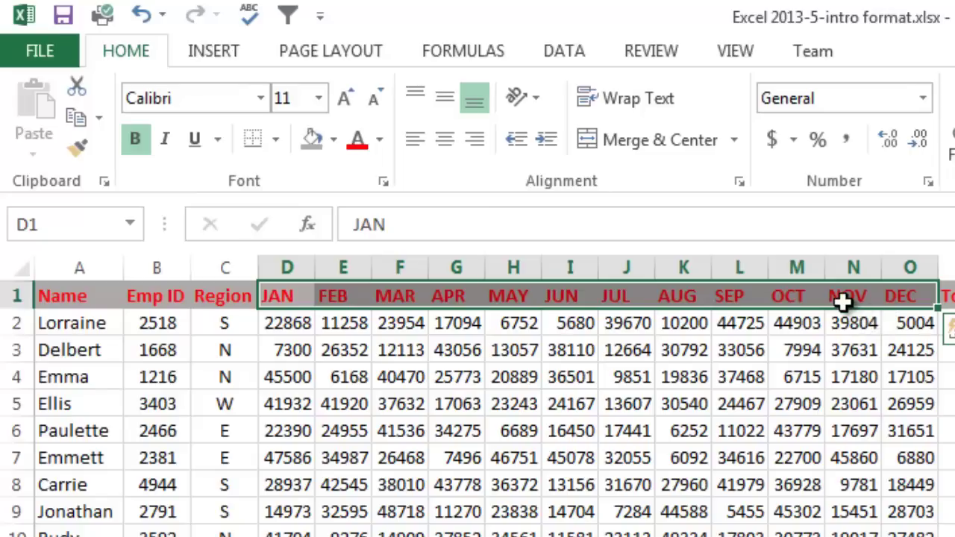
pyautogui.click(538, 95)
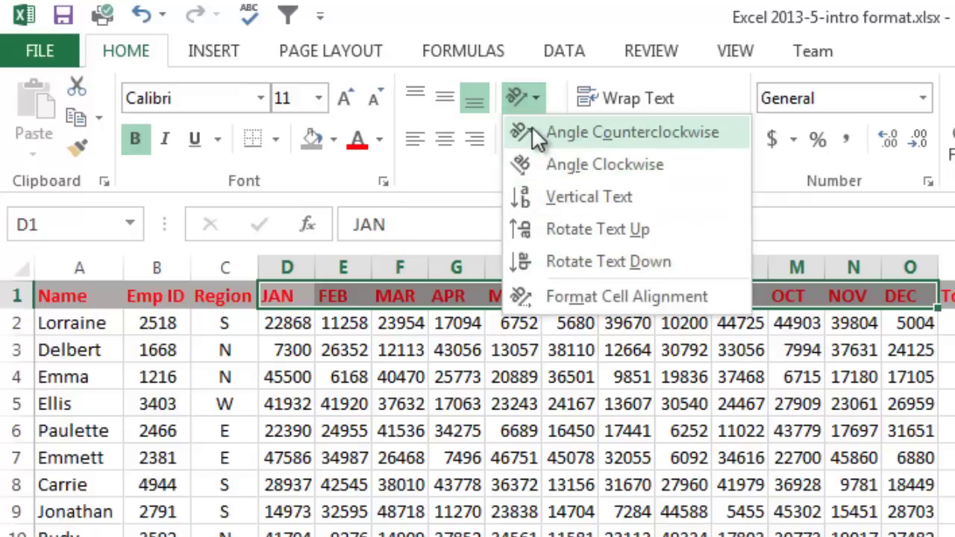
pyautogui.click(617, 138)
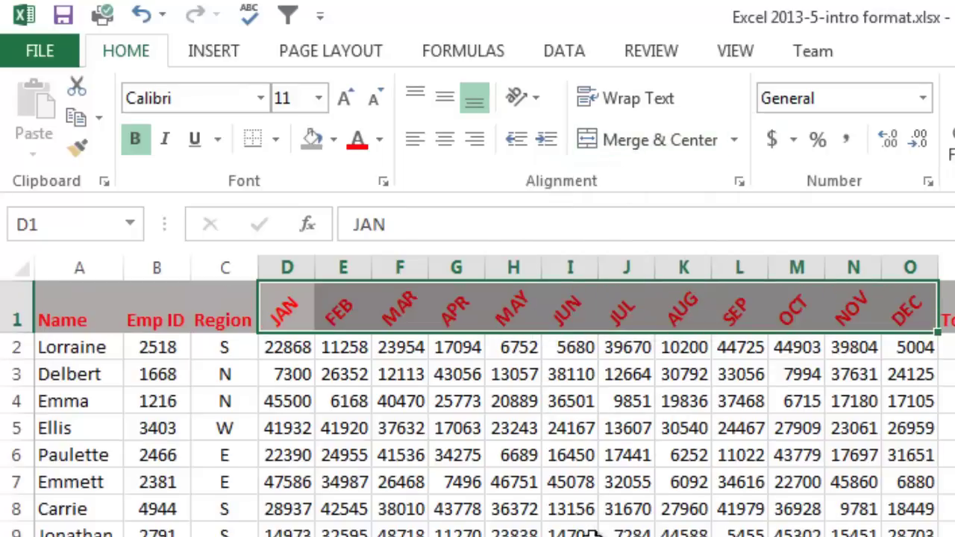
pyautogui.click(594, 528)
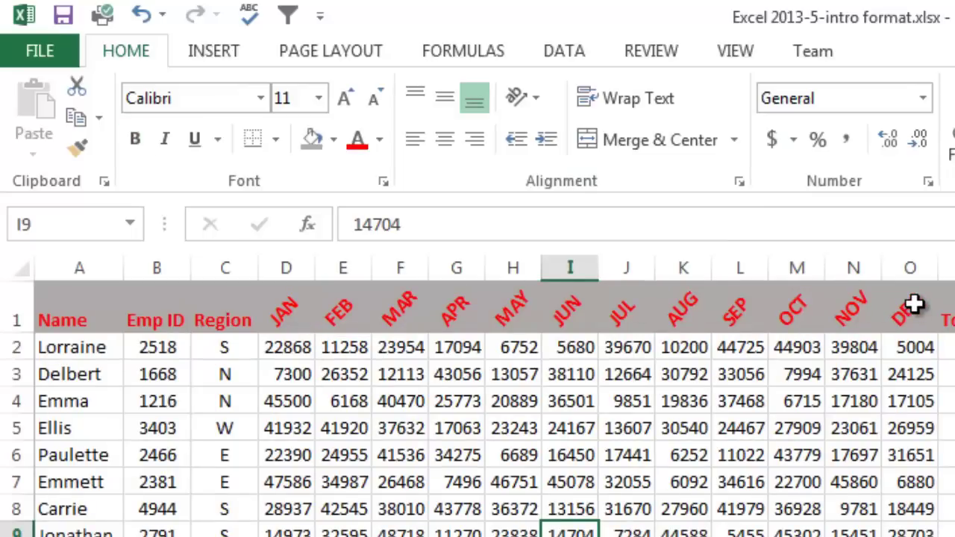
# Try a text orientation of -43 degrees for the MAR heading.
pyautogui.rightClick(388, 311)
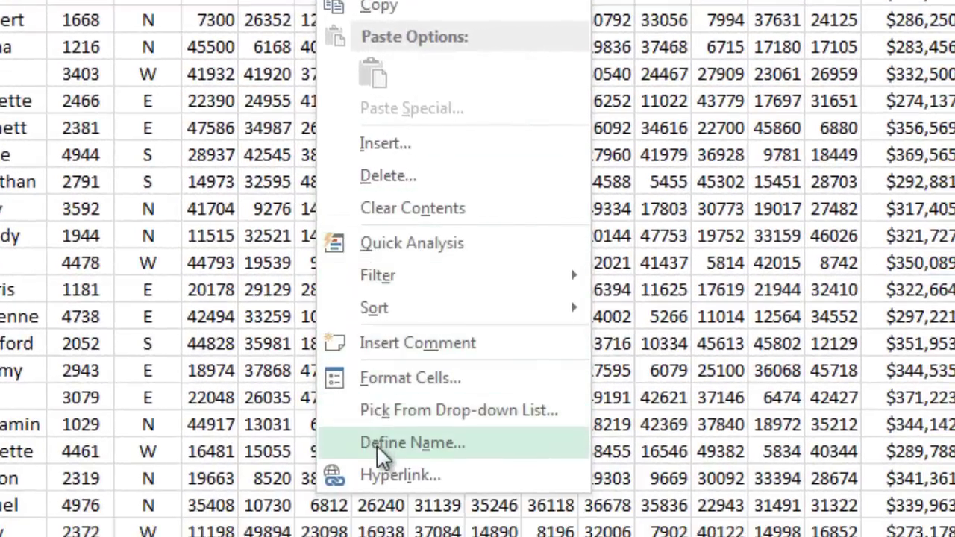
pyautogui.click(384, 379)
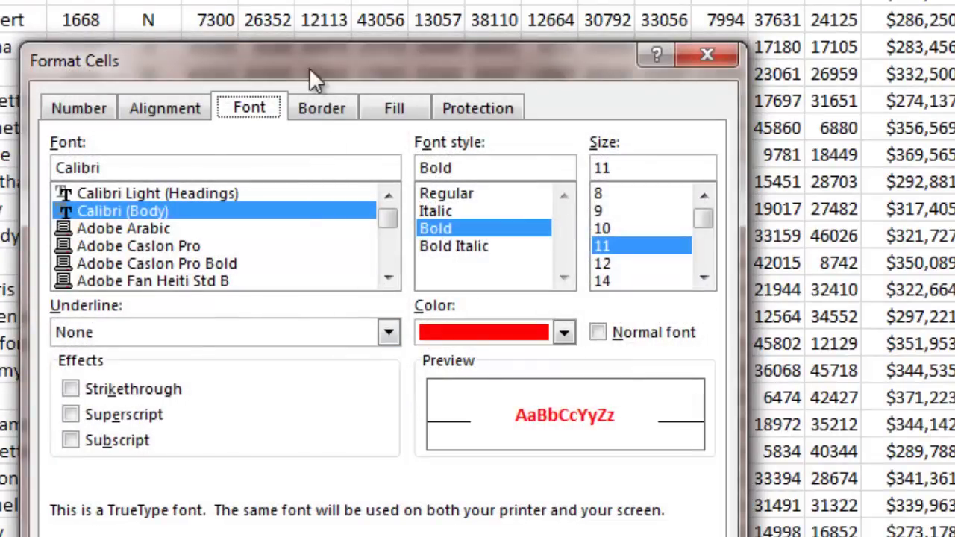
pyautogui.click(171, 112)
pyautogui.moveTo(359, 50); pyautogui.dragTo(387, 0)
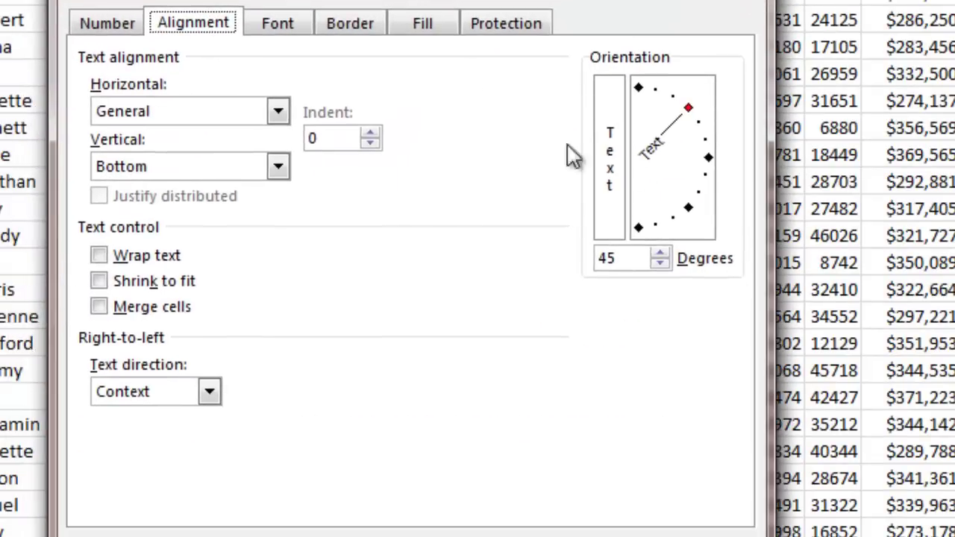
pyautogui.moveTo(685, 124); pyautogui.dragTo(693, 210)
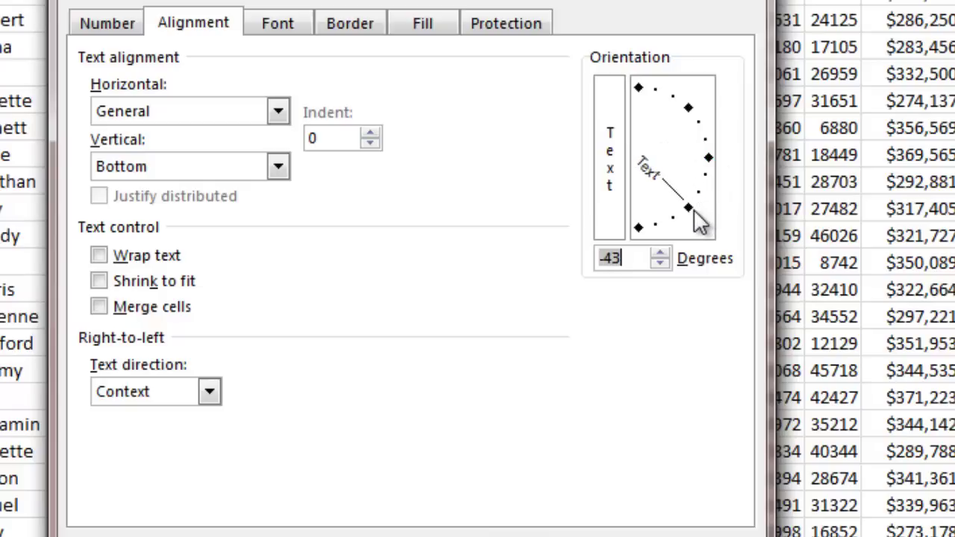
pyautogui.press('Return')
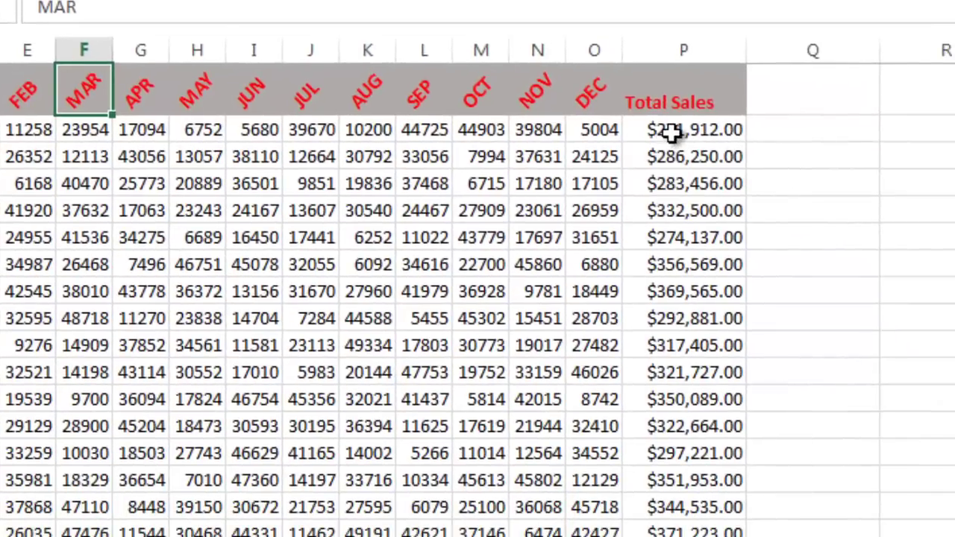
# Format the Total Sales amounts in column P as Currency with 0 decimal places.
pyautogui.moveTo(670, 132); pyautogui.dragTo(674, 535)
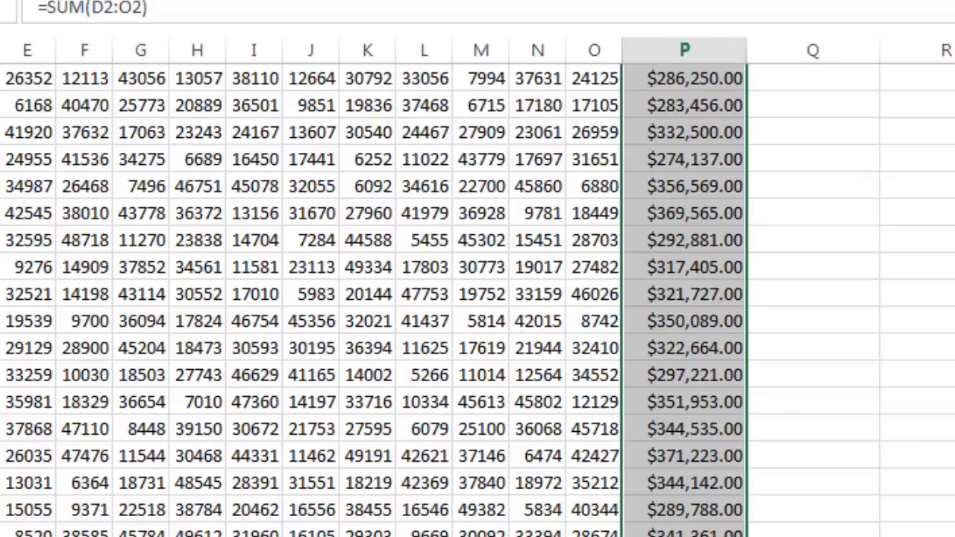
pyautogui.scroll(1, 478, 298)
pyautogui.rightClick(676, 187)
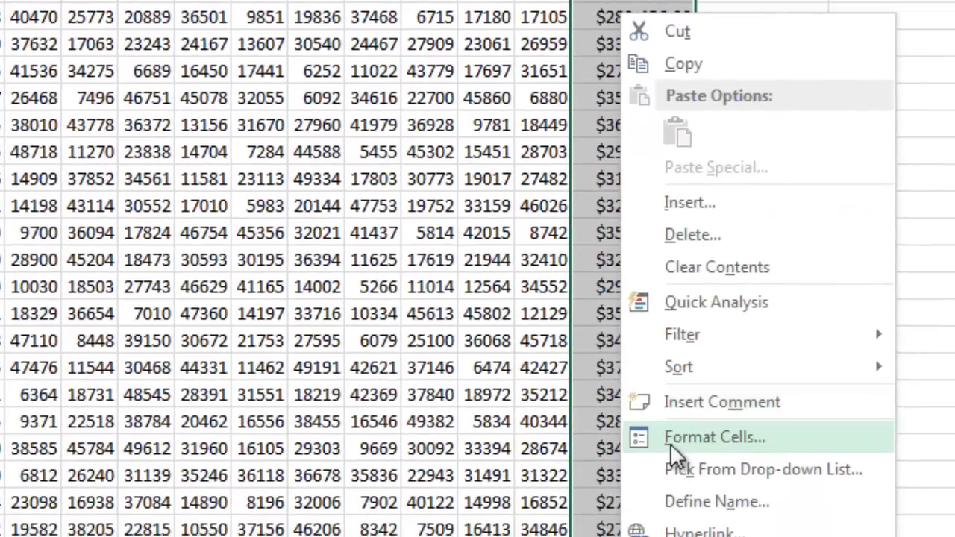
pyautogui.click(670, 439)
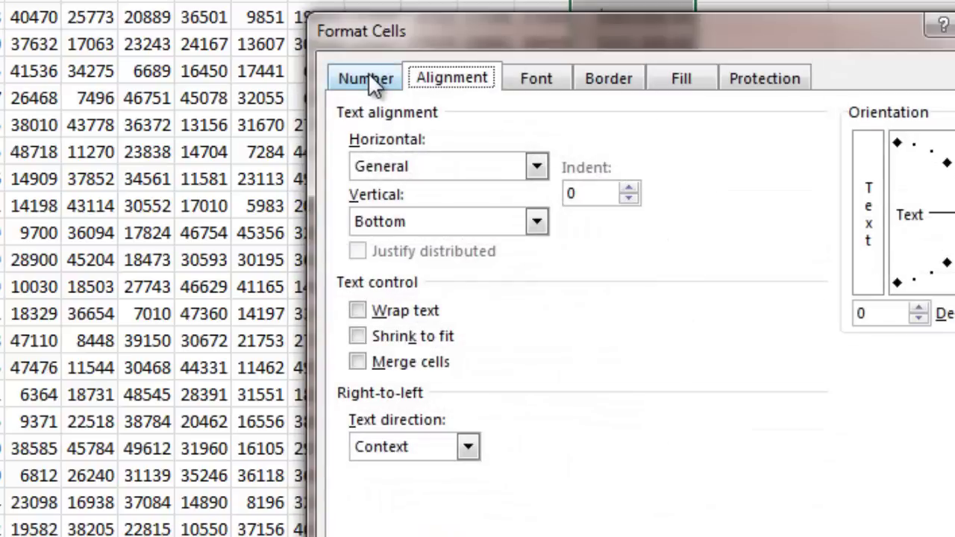
pyautogui.click(370, 80)
pyautogui.moveTo(589, 21); pyautogui.dragTo(653, 0)
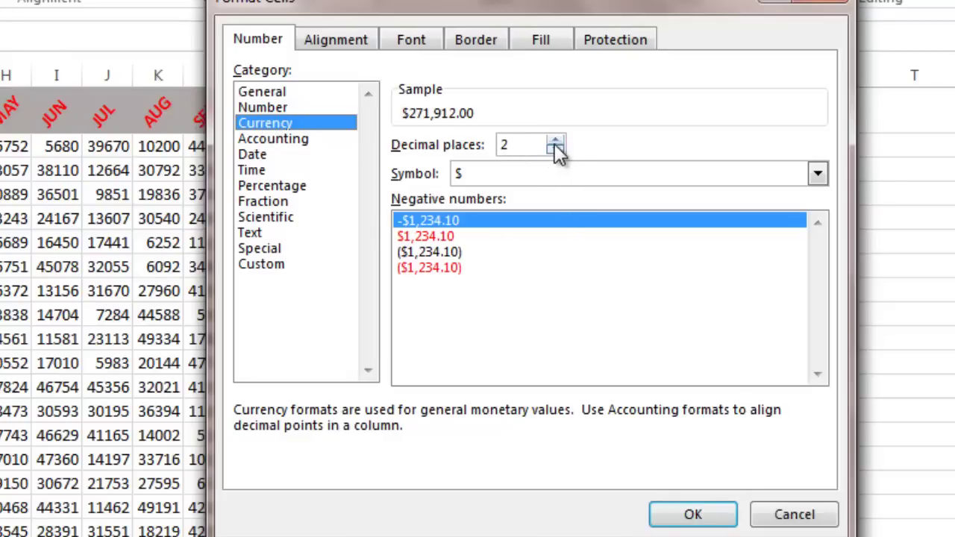
pyautogui.click(555, 141)
pyautogui.click(556, 150)
pyautogui.click(556, 150)
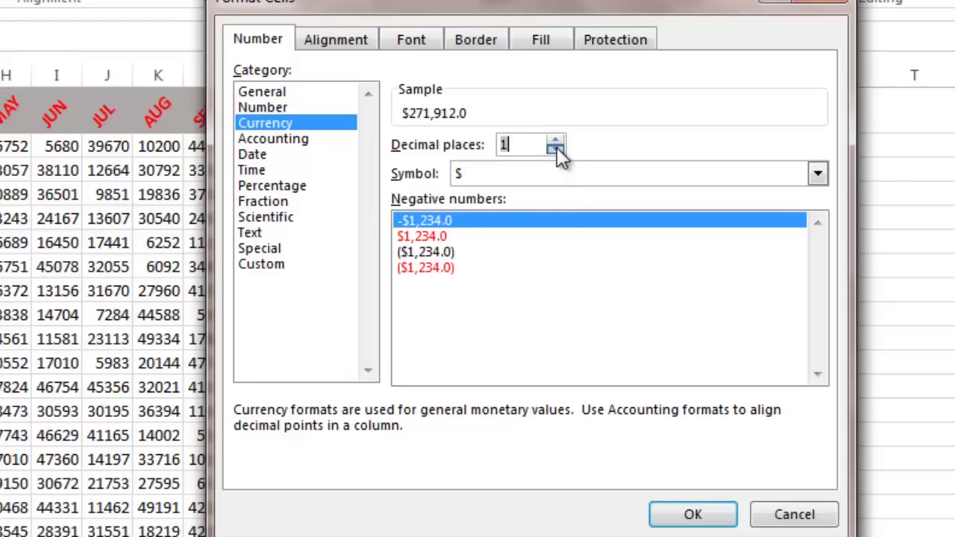
pyautogui.click(556, 150)
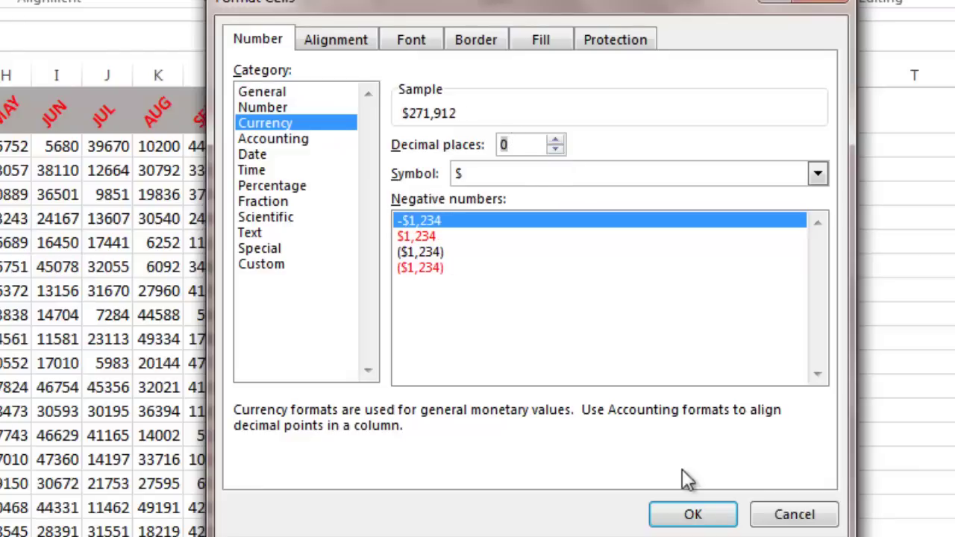
pyautogui.click(693, 514)
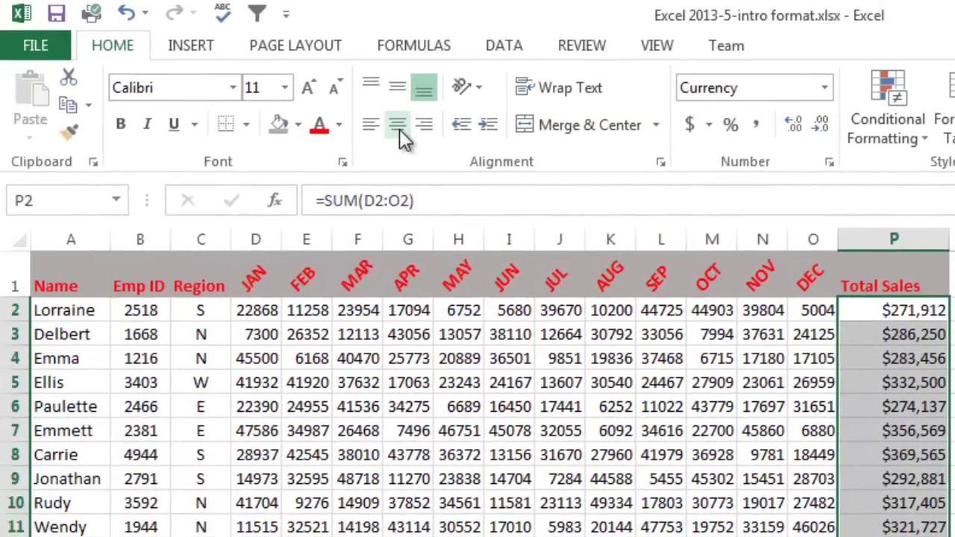
# Try center, right and left alignment on the Total Sales amounts, settling on centered.
pyautogui.click(399, 129)
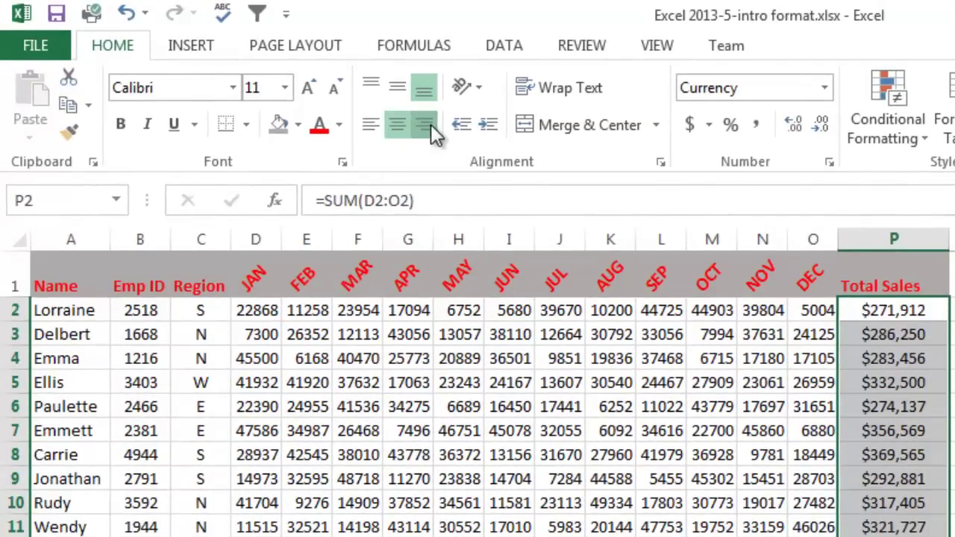
pyautogui.click(427, 126)
pyautogui.click(375, 129)
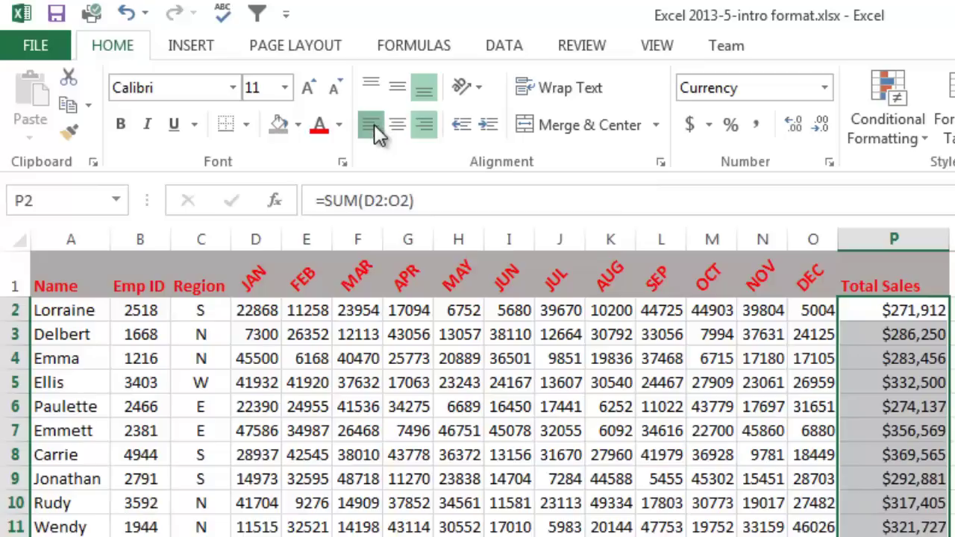
pyautogui.click(399, 130)
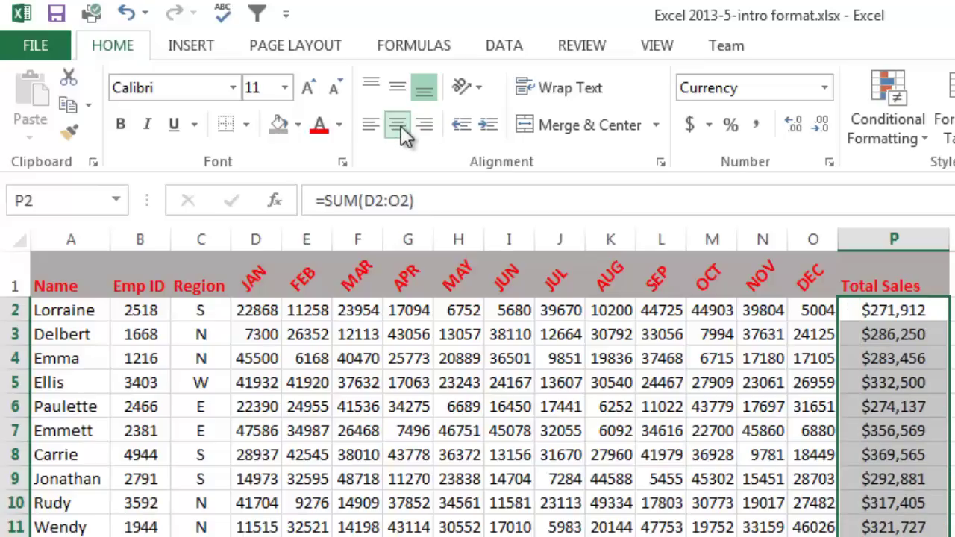
# Examine the horizontal text alignment choices for the Total Sales amounts in Format Cells, and close it without changes.
pyautogui.rightClick(908, 379)
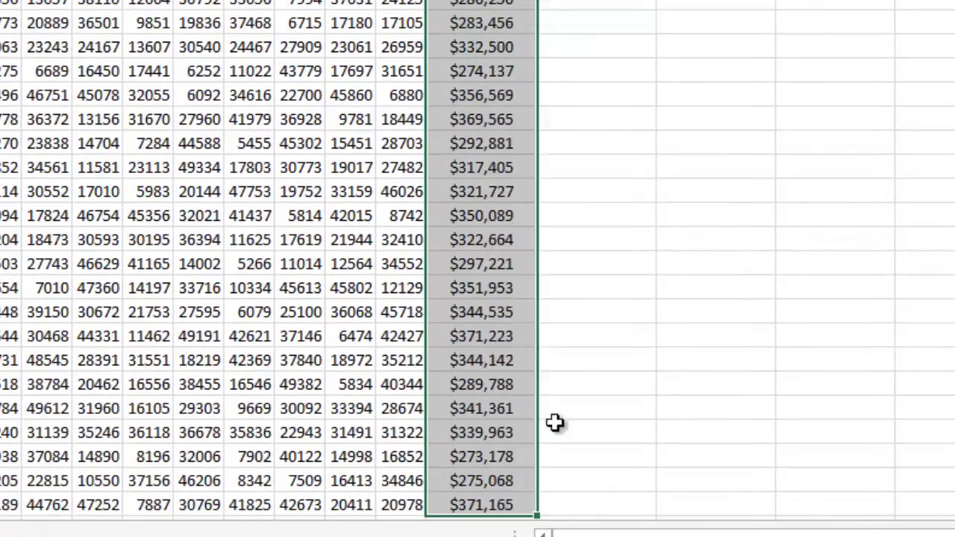
pyautogui.click(555, 423)
pyautogui.click(363, 81)
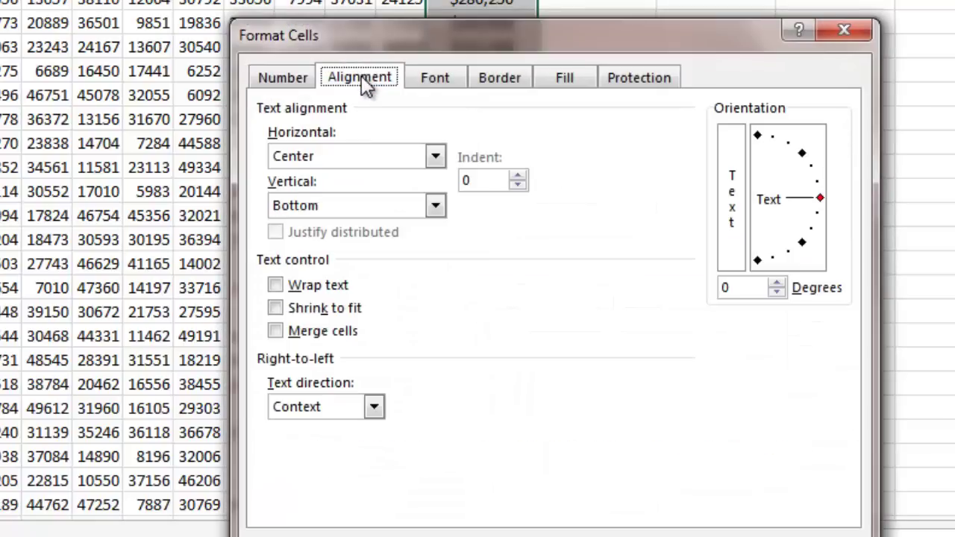
pyautogui.click(435, 156)
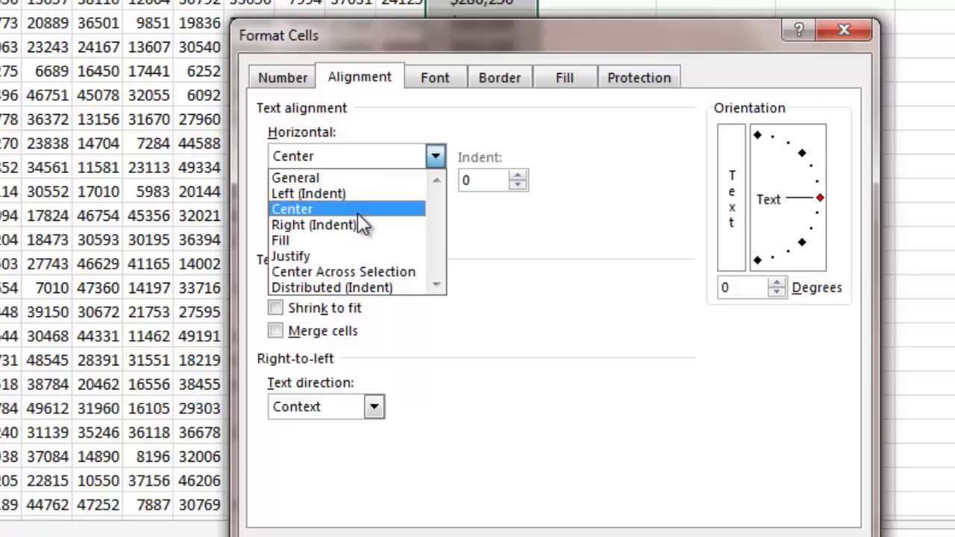
pyautogui.press('Escape')
pyautogui.press('Escape')
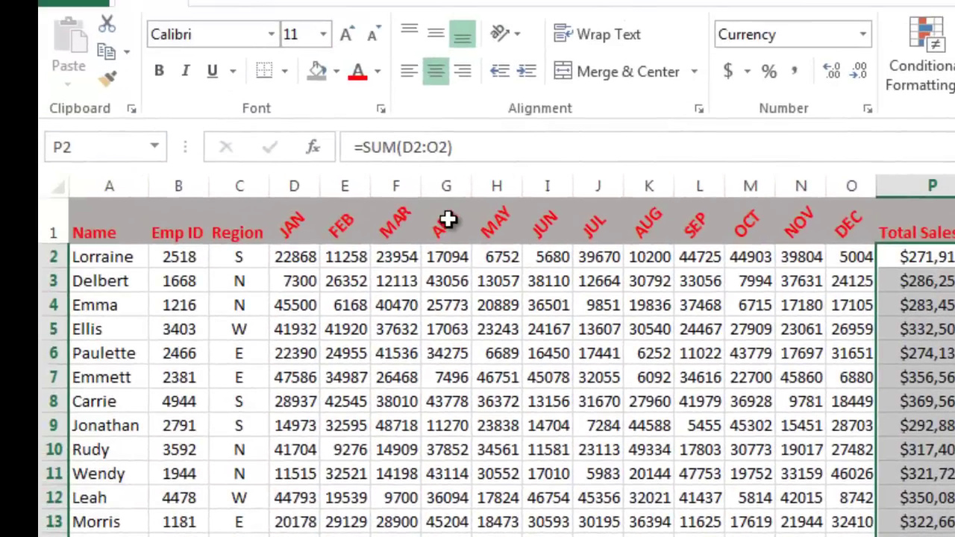
# Clear the month headings from APR through DEC and refill them by extending the JAN, FEB, MAR series.
pyautogui.moveTo(448, 219); pyautogui.dragTo(836, 229)
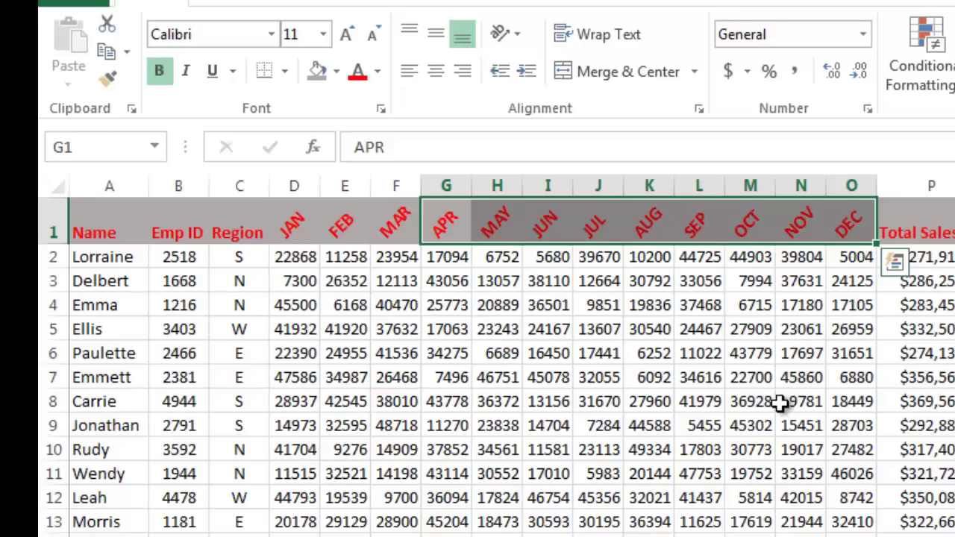
pyautogui.press('Delete')
pyautogui.moveTo(287, 228); pyautogui.dragTo(403, 230)
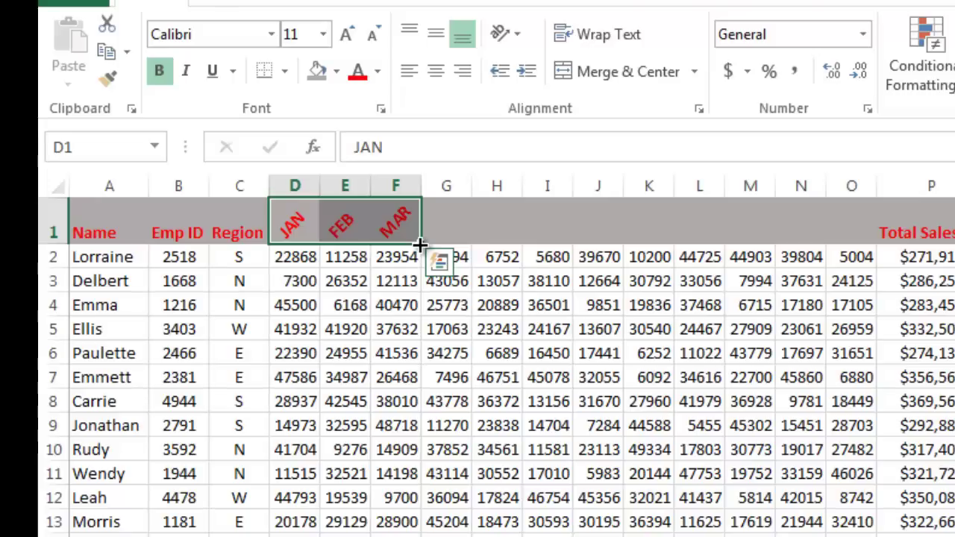
pyautogui.moveTo(420, 245); pyautogui.dragTo(873, 240)
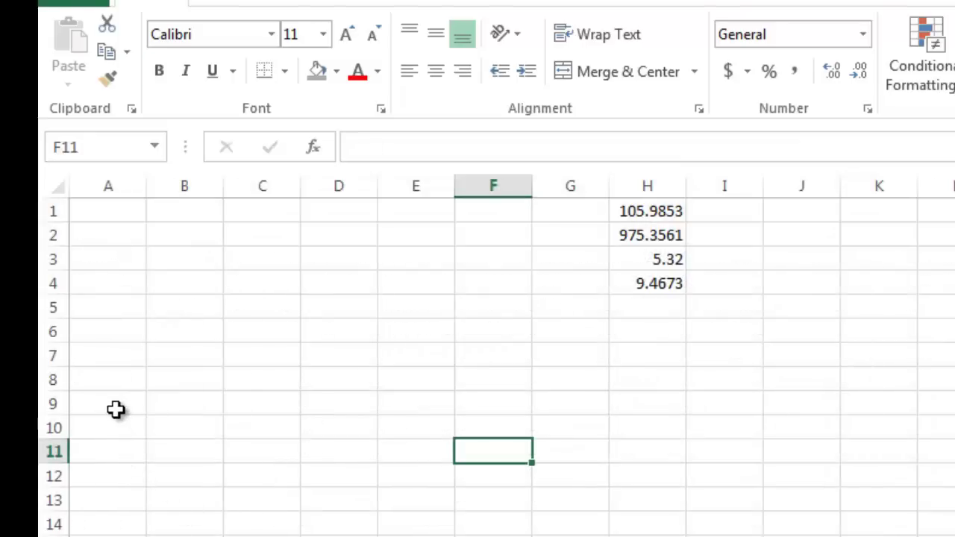
# Enter 1 and 2 in cells A10 and A11 of Sheet3 and extend the series down to A21.
pyautogui.click(125, 430)
pyautogui.write('1')
pyautogui.press('Return')
pyautogui.write('2')
pyautogui.press('Return')
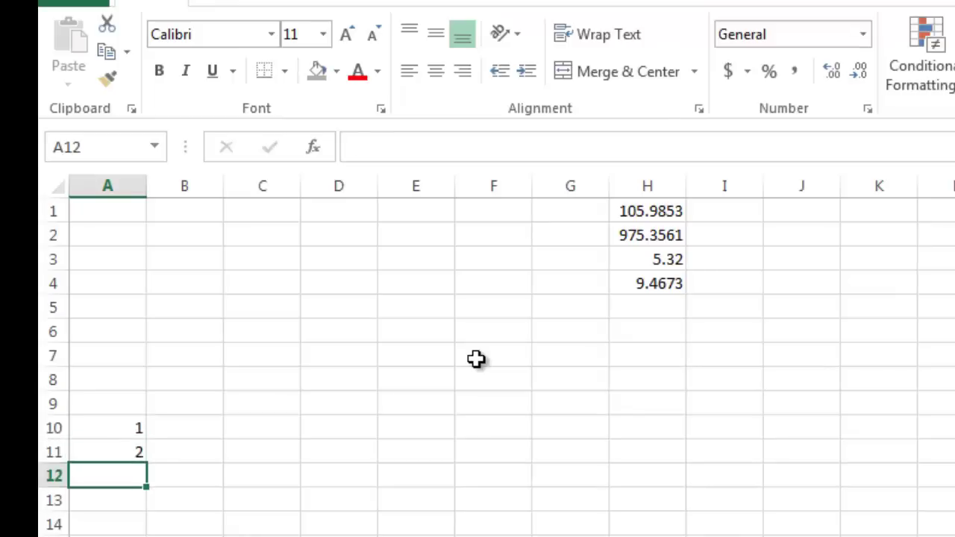
pyautogui.press('Return')
pyautogui.moveTo(143, 427); pyautogui.dragTo(147, 467)
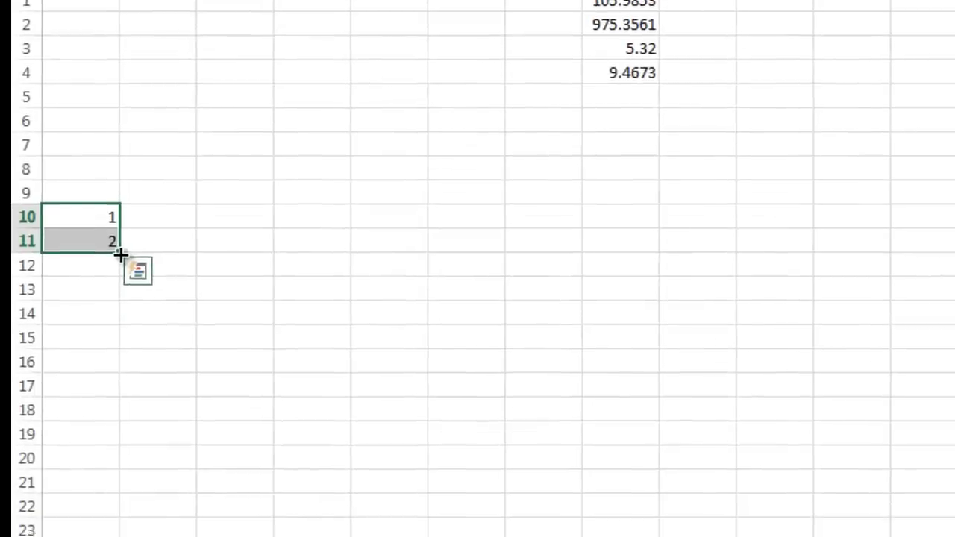
pyautogui.moveTo(120, 255); pyautogui.dragTo(92, 485)
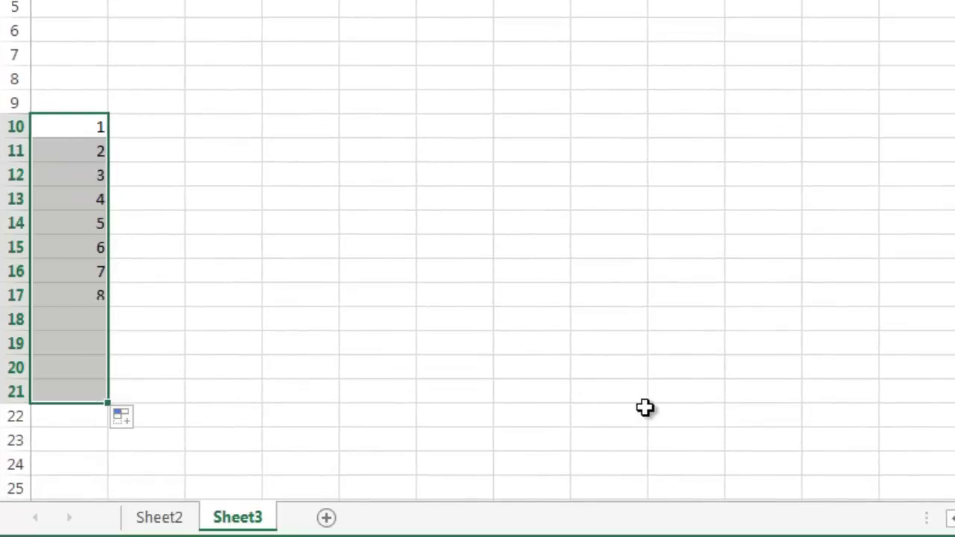
# Enter 2, 4 and 6 in cells B10 to B12 and extend the series down alongside the column A numbers.
pyautogui.click(157, 133)
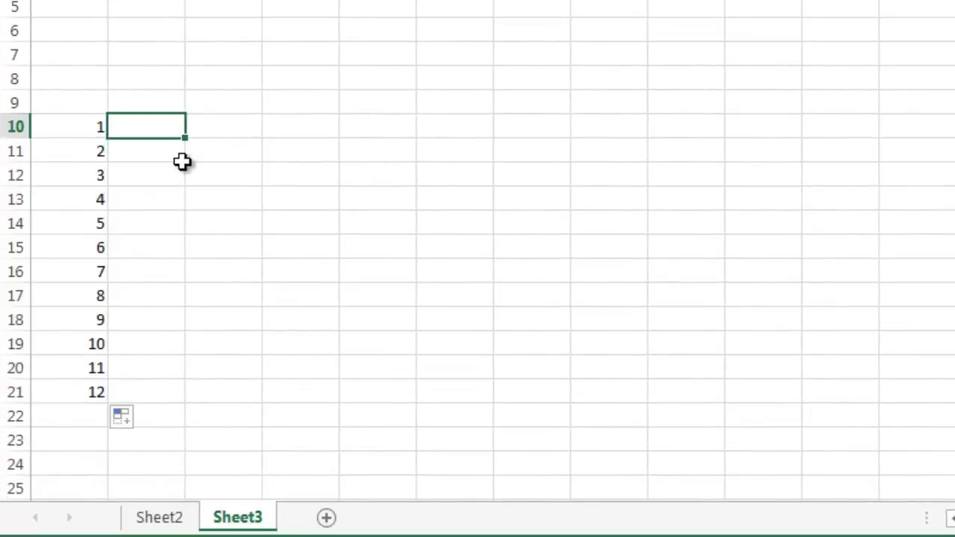
pyautogui.write('2')
pyautogui.press('Return')
pyautogui.write('4')
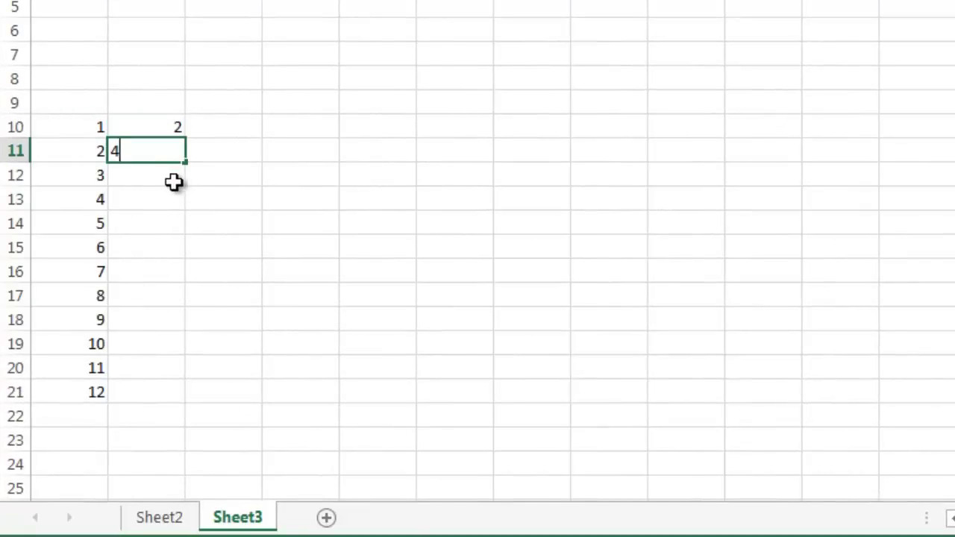
pyautogui.click(173, 176)
pyautogui.press('Return')
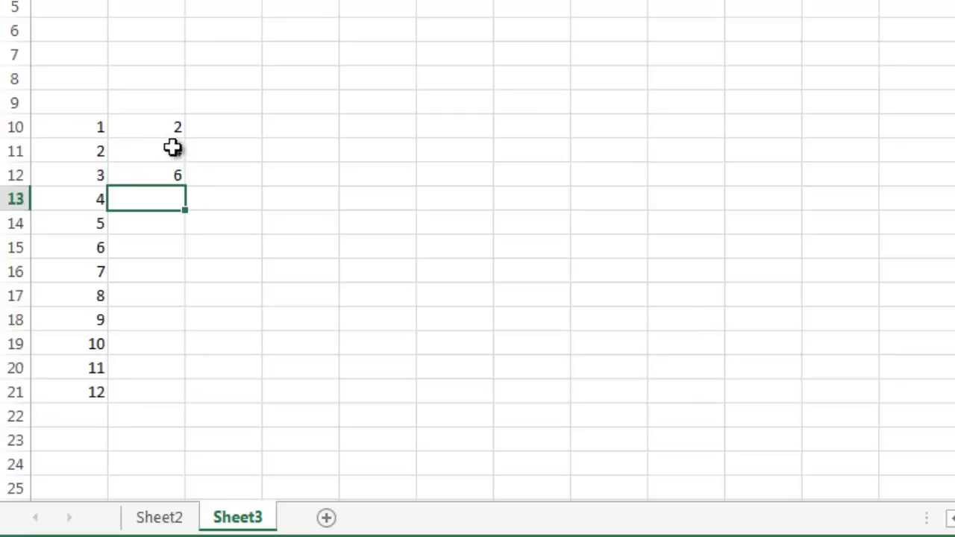
pyautogui.moveTo(166, 128); pyautogui.dragTo(176, 409)
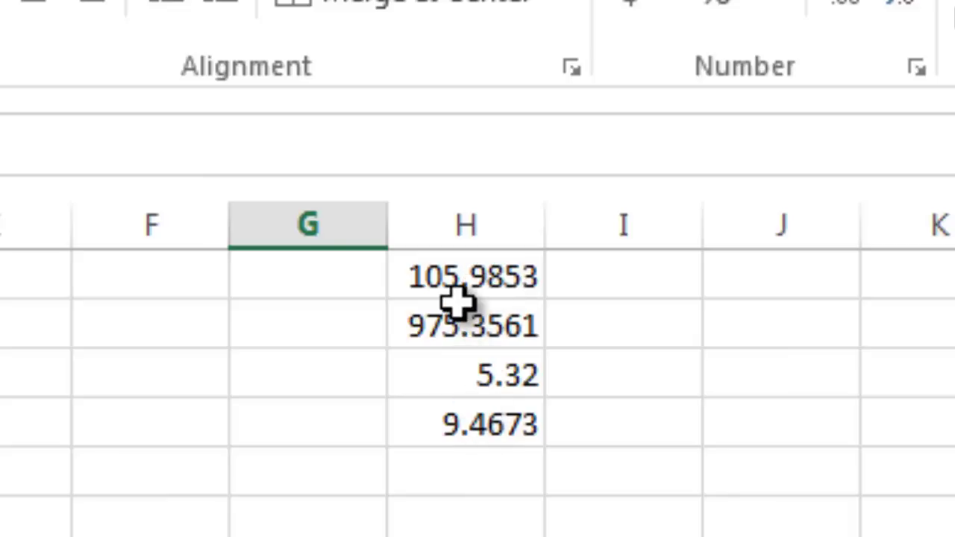
# Set the number format of cells H1 to H4 to Currency with 2 decimal places in Format Cells.
pyautogui.moveTo(497, 277); pyautogui.dragTo(489, 425)
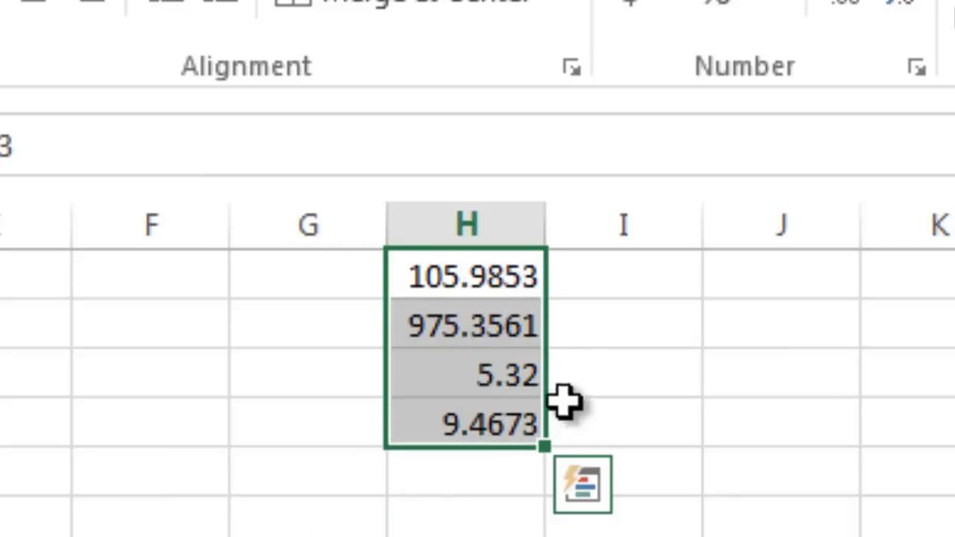
pyautogui.rightClick(487, 299)
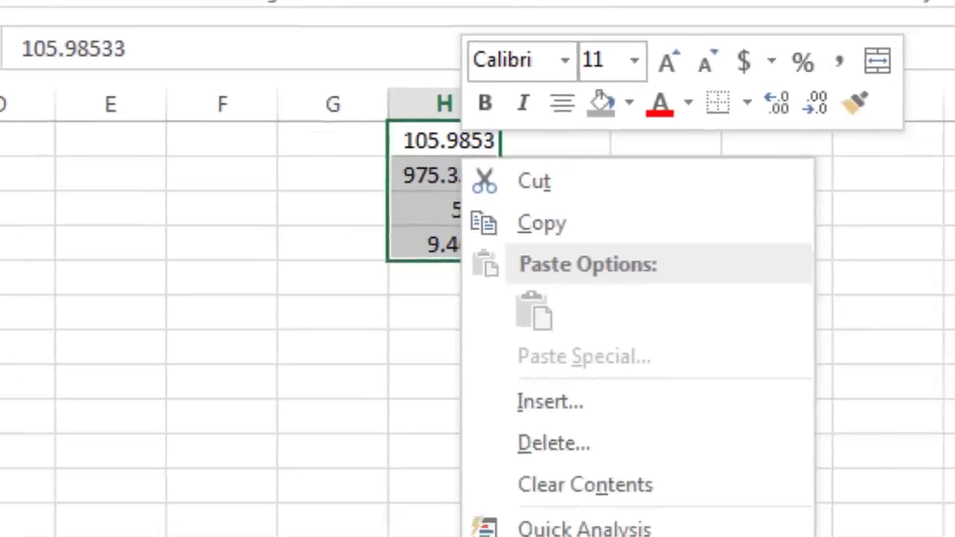
pyautogui.click(585, 536)
pyautogui.moveTo(456, 91); pyautogui.dragTo(758, 1)
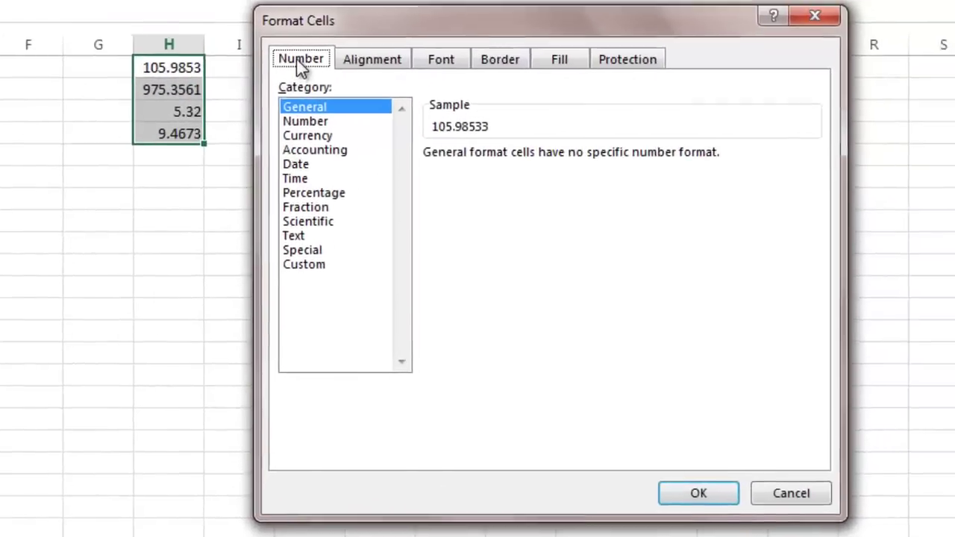
pyautogui.click(331, 135)
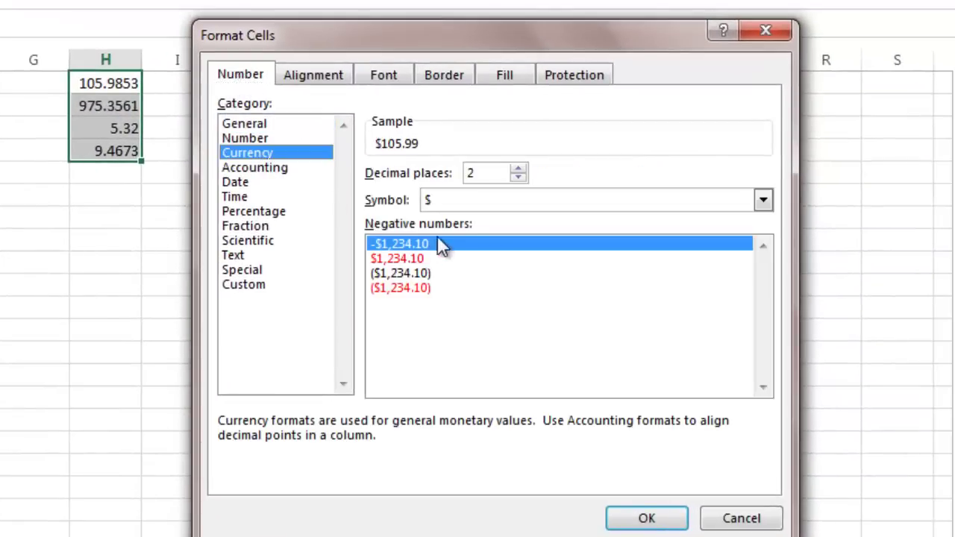
pyautogui.click(518, 169)
pyautogui.click(518, 178)
pyautogui.click(518, 178)
pyautogui.click(518, 168)
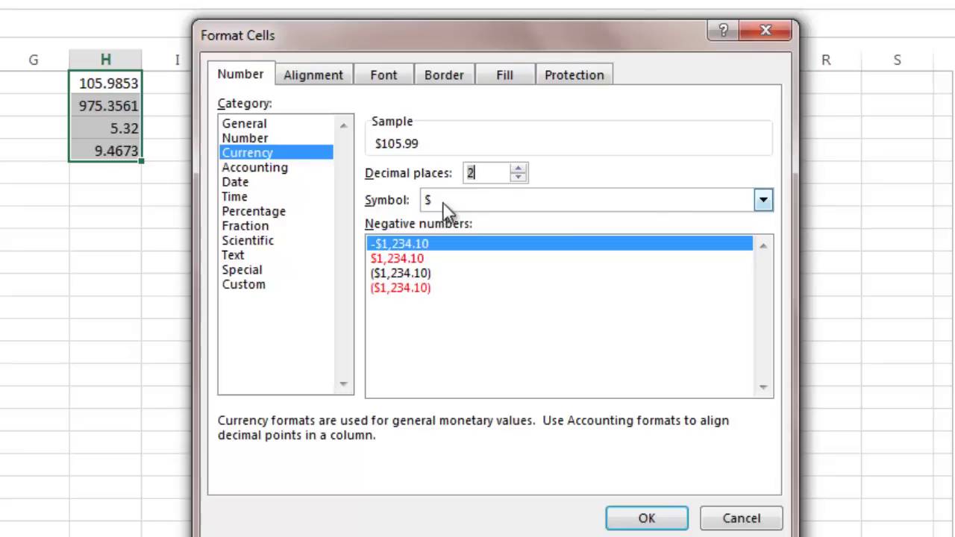
# Look through the available currency symbols, keep $ and apply the Currency format to cells H1 to H4.
pyautogui.click(763, 200)
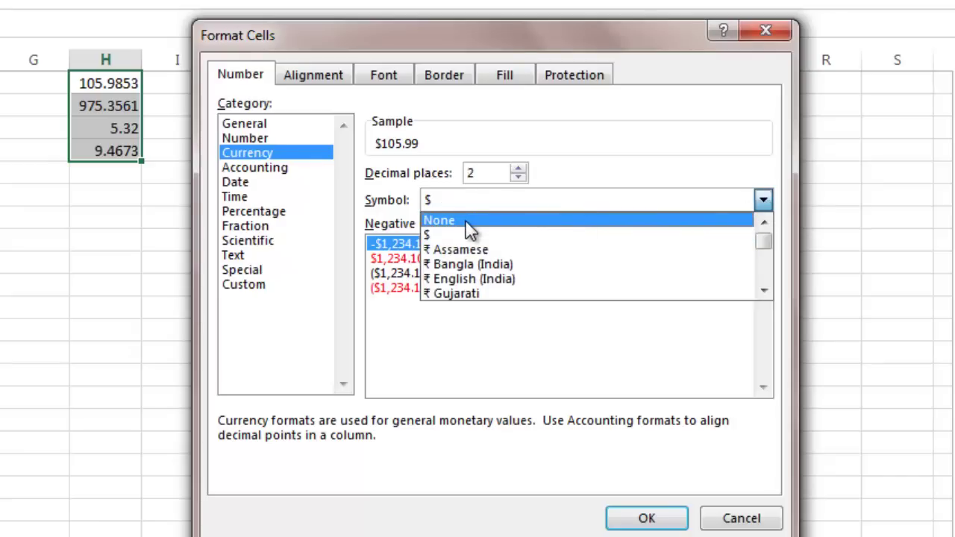
pyautogui.click(764, 291)
pyautogui.click(764, 291)
pyautogui.click(763, 291)
pyautogui.click(763, 291)
pyautogui.click(763, 291)
pyautogui.click(763, 291)
pyautogui.click(763, 291)
pyautogui.click(763, 291)
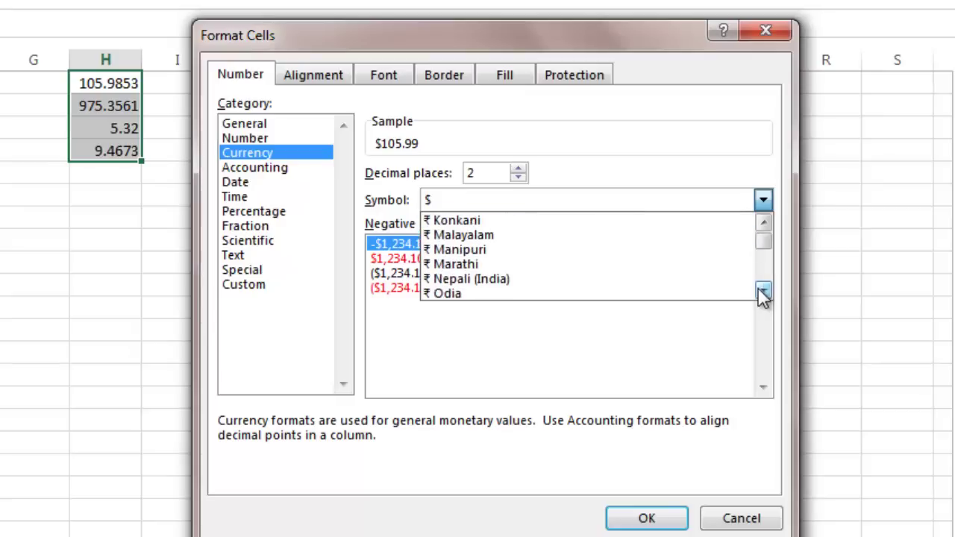
pyautogui.click(764, 203)
pyautogui.click(650, 517)
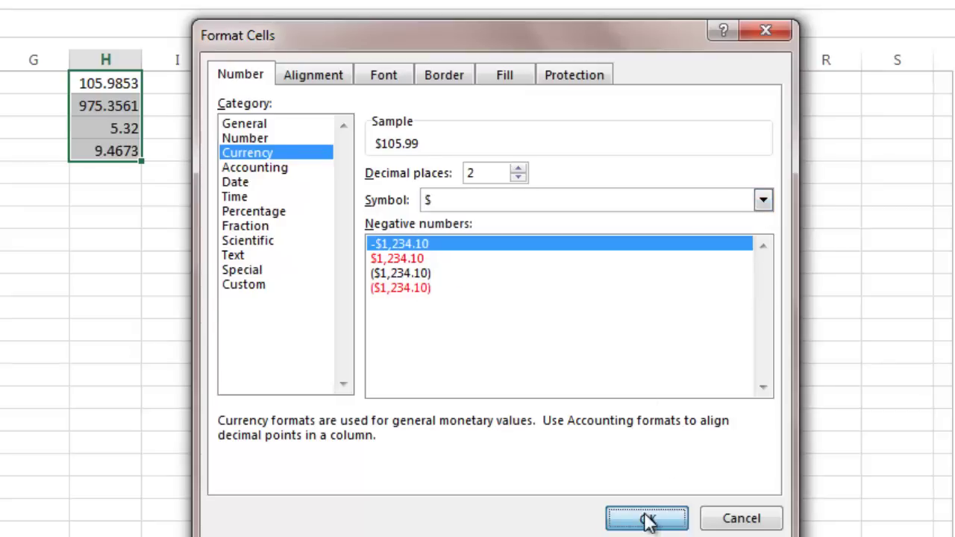
# Set the currency symbol of cells H1 to H4 on Sheet3 to None, keeping 2 decimal places.
pyautogui.moveTo(66, 419); pyautogui.dragTo(100, 419)
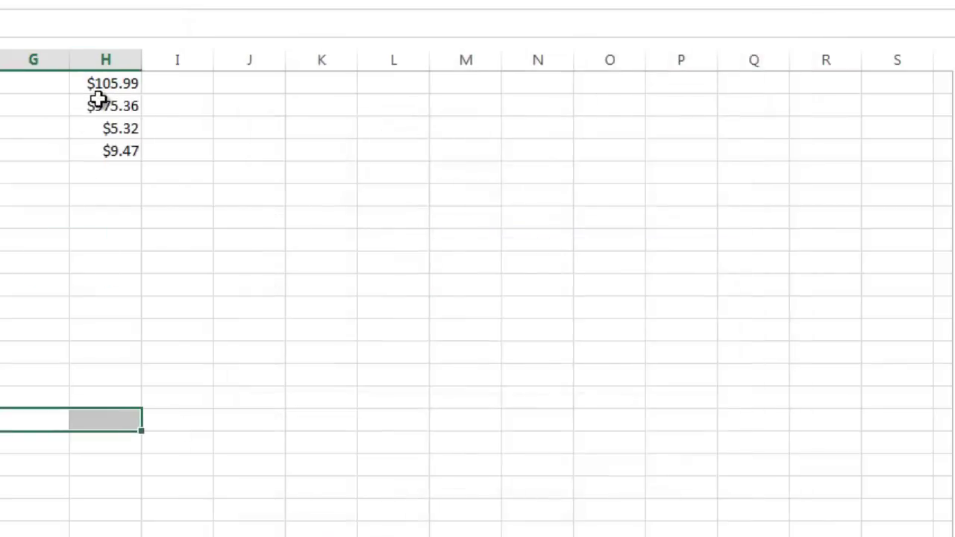
pyautogui.moveTo(108, 85); pyautogui.dragTo(107, 151)
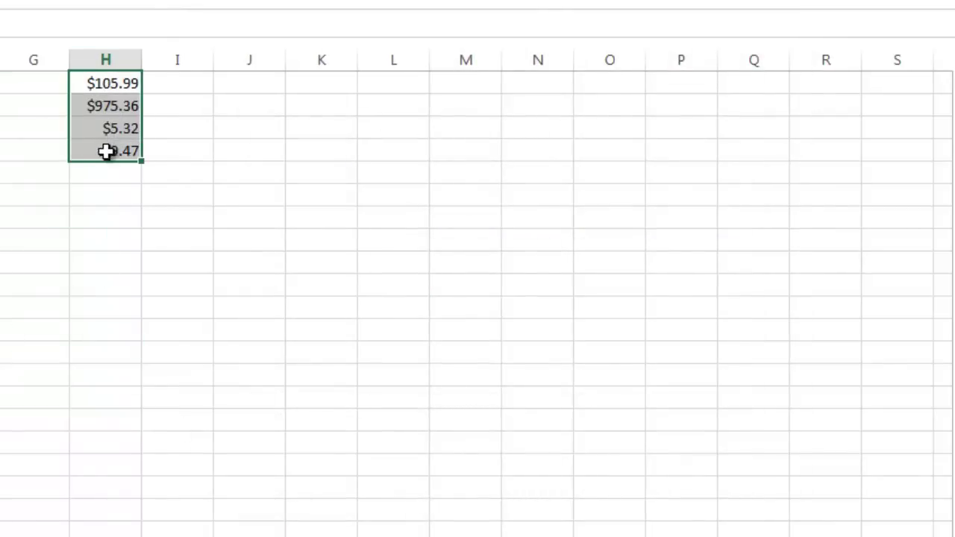
pyautogui.rightClick(113, 101)
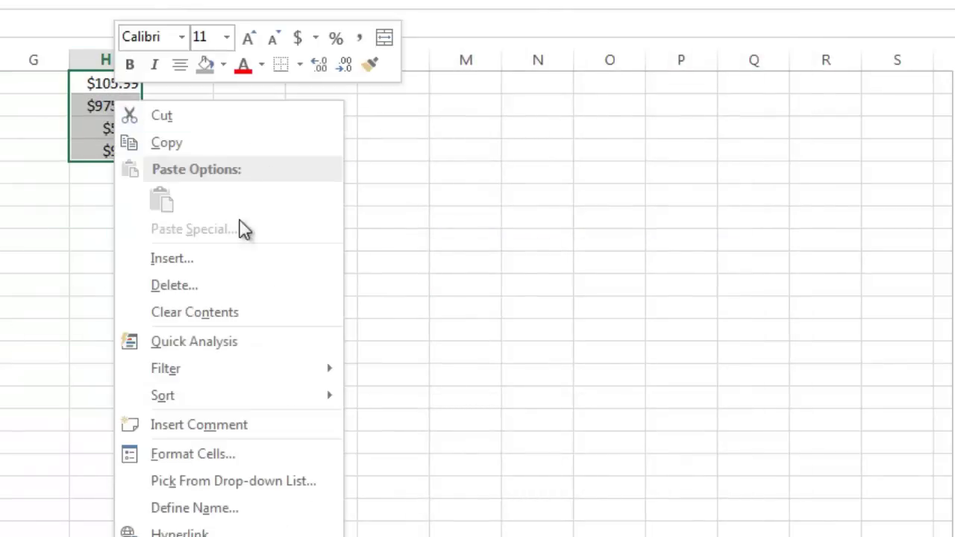
pyautogui.click(181, 453)
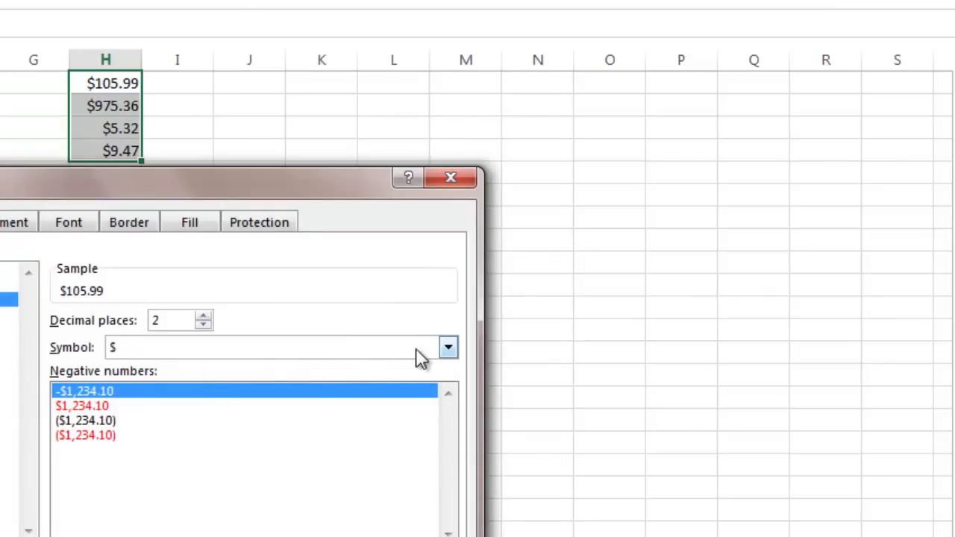
pyautogui.click(421, 356)
pyautogui.click(219, 368)
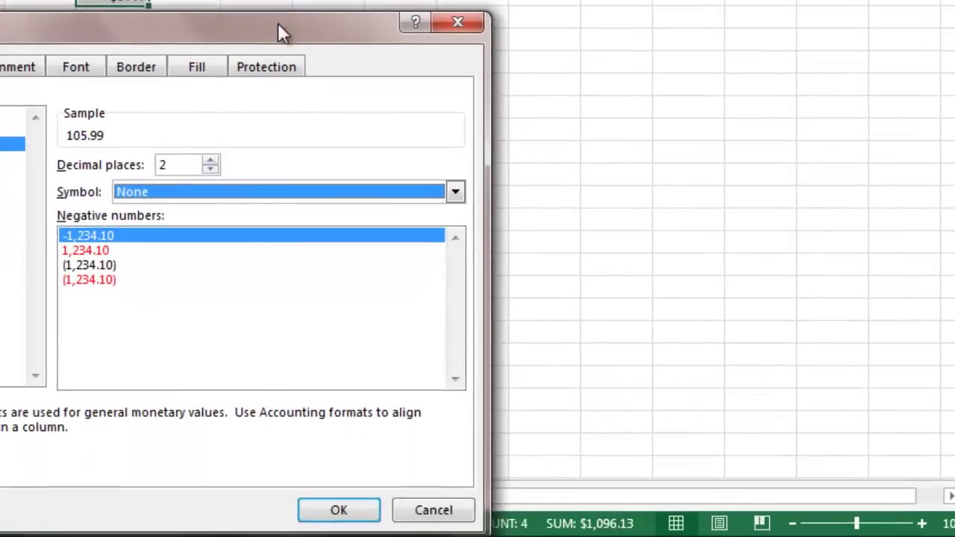
pyautogui.moveTo(277, 159); pyautogui.dragTo(582, 0)
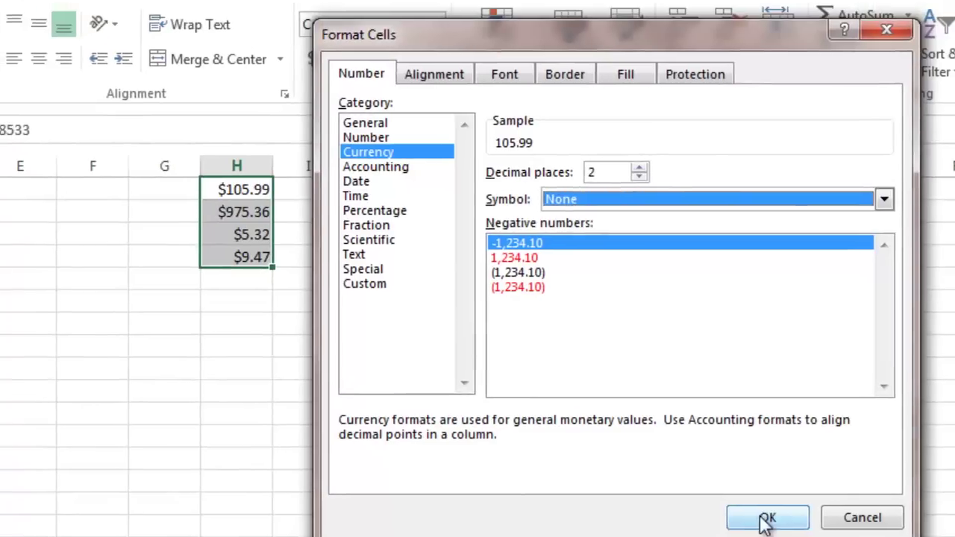
pyautogui.click(703, 382)
pyautogui.click(173, 254)
pyautogui.moveTo(256, 200); pyautogui.dragTo(258, 270)
# Insert three blank rows above the heading row on Sheet2.
pyautogui.click(257, 360)
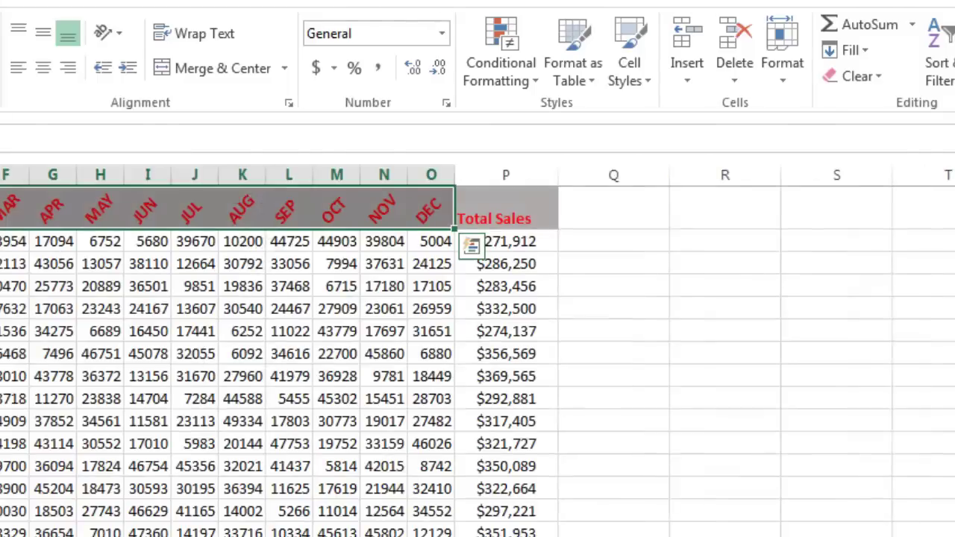
pyautogui.click(806, 347)
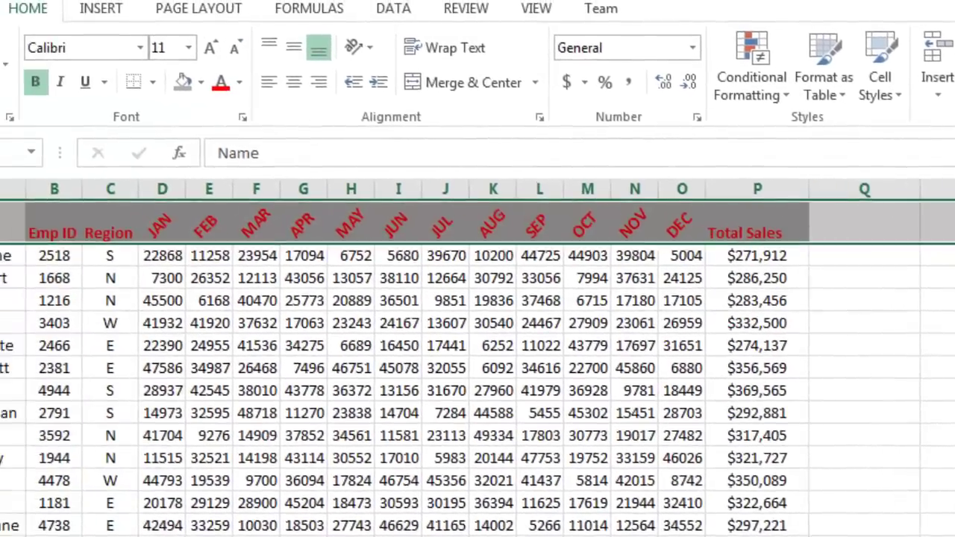
pyautogui.click(28, 237)
pyautogui.rightClick(30, 238)
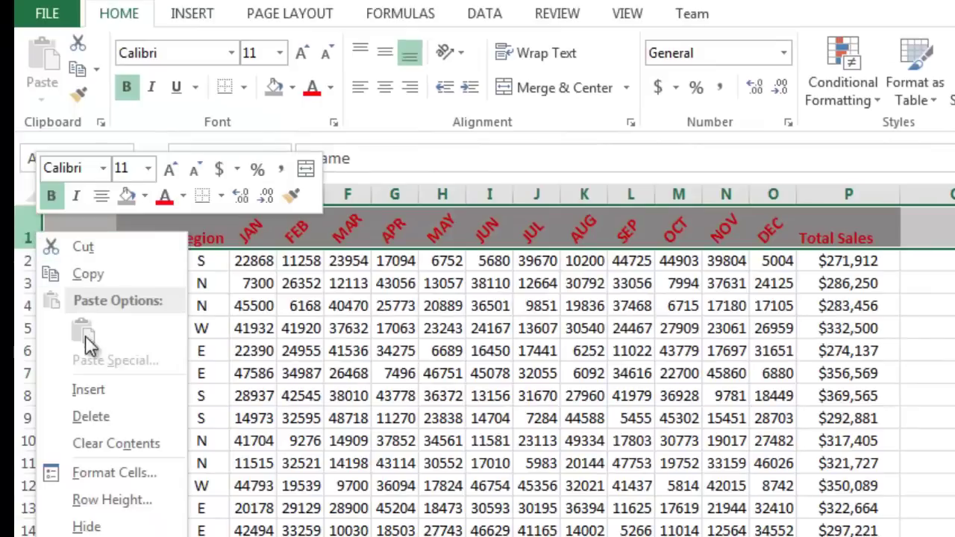
pyautogui.click(83, 389)
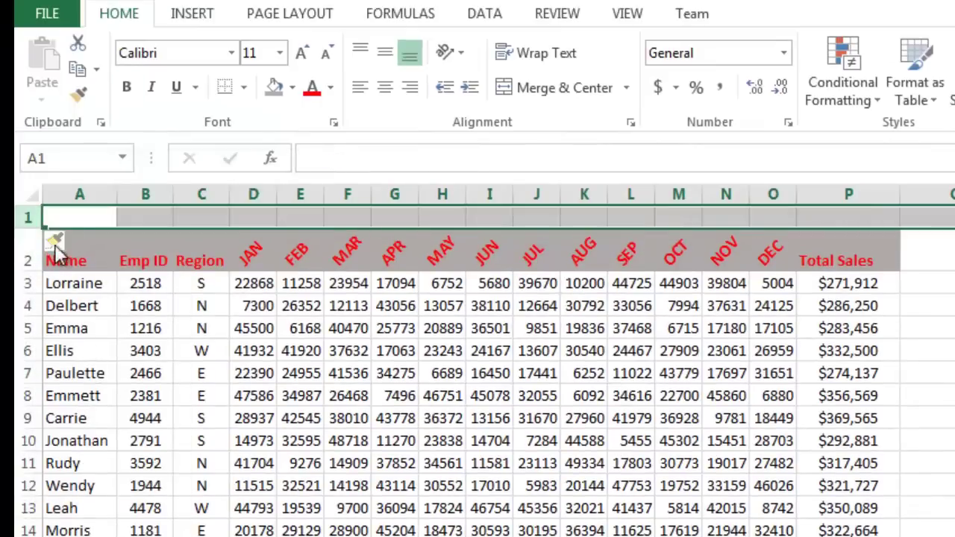
pyautogui.rightClick(25, 218)
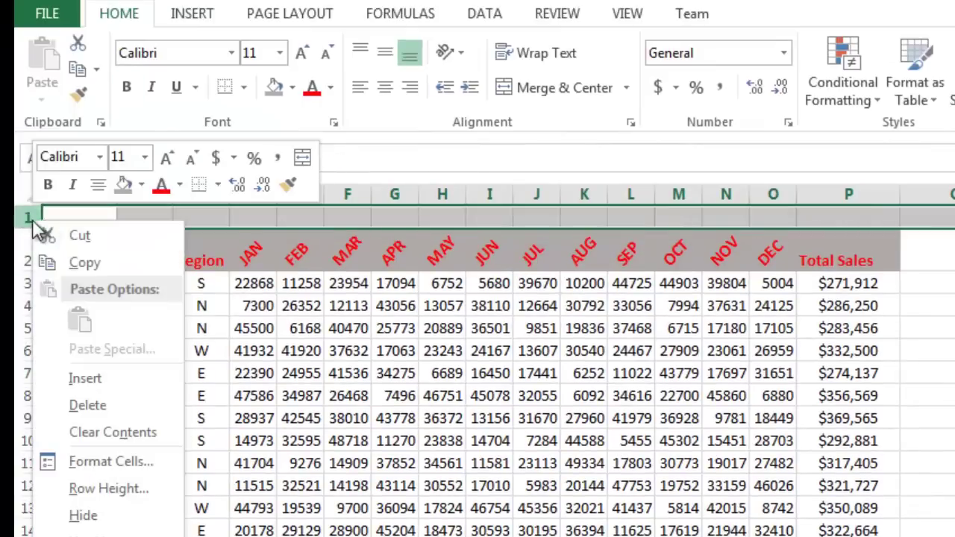
pyautogui.click(69, 382)
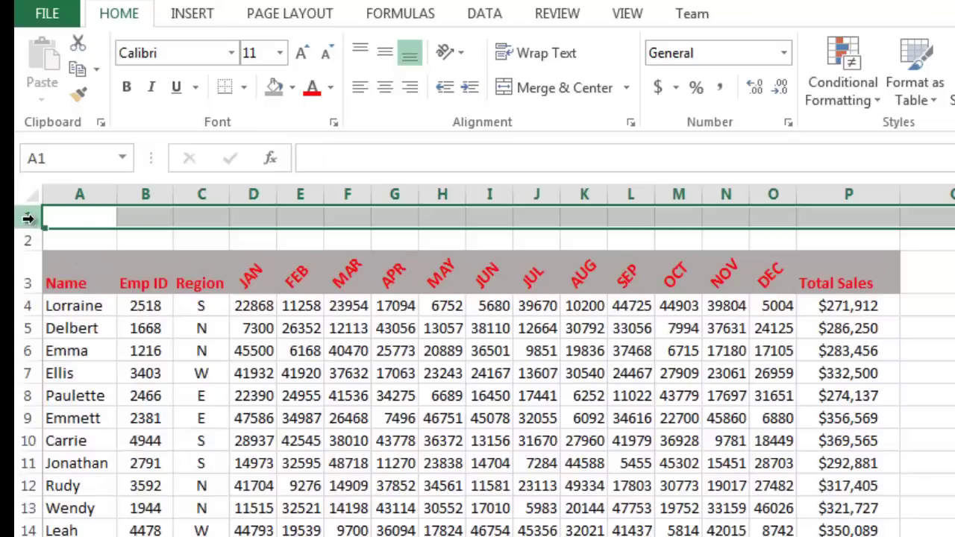
pyautogui.rightClick(27, 217)
pyautogui.click(85, 375)
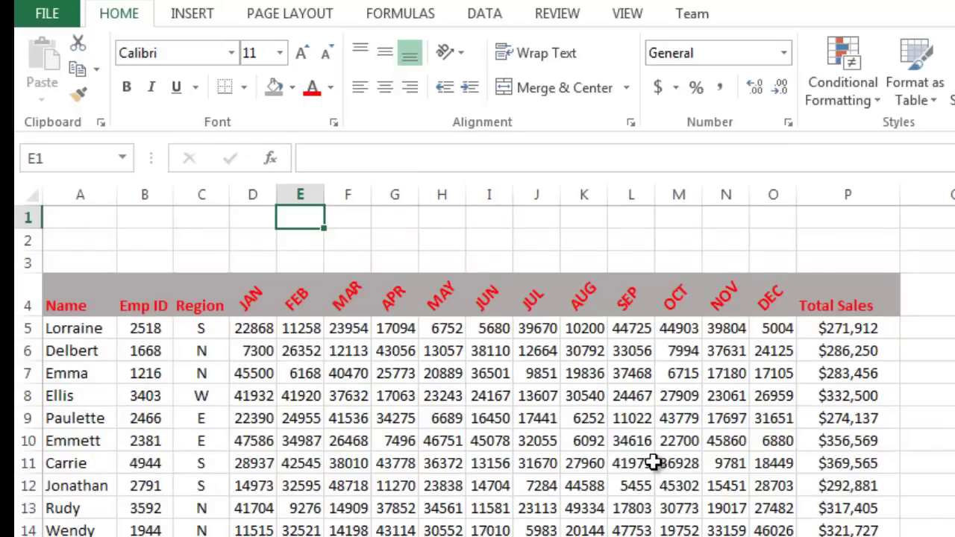
# Enter the title Sales Data 2013 in cell E2.
pyautogui.press('Down')
pyautogui.write('Sales')
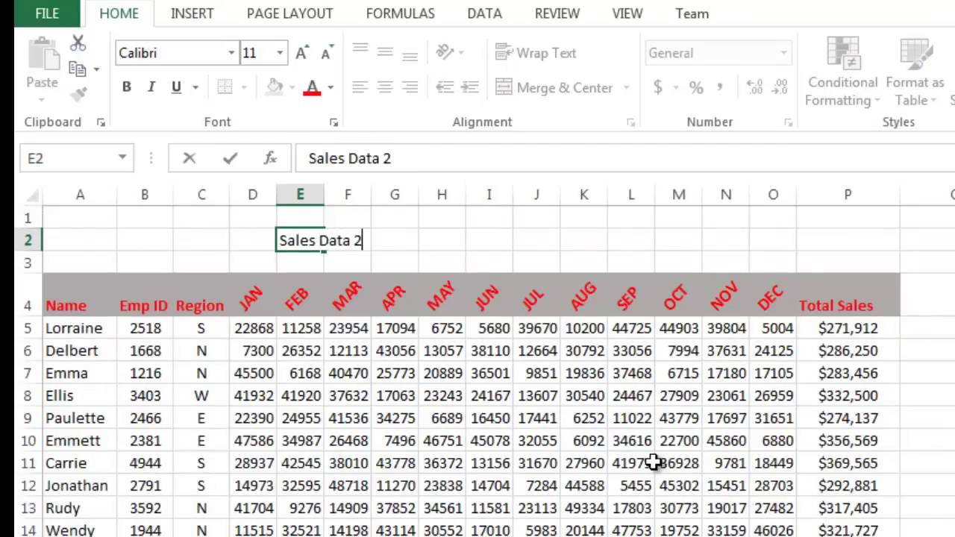
pyautogui.press('Return')
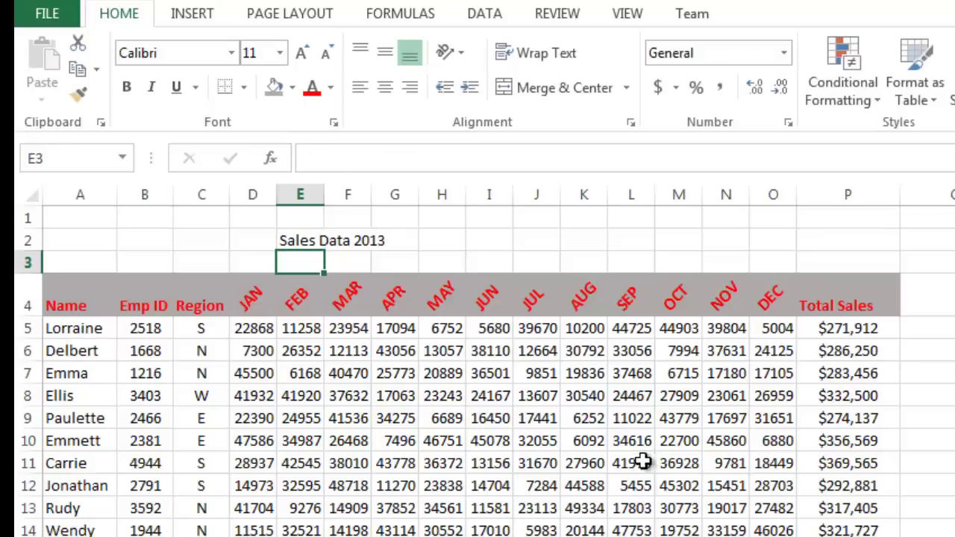
# Merge and center the Sales Data 2013 title across cells D2 to H2 and make it bold.
pyautogui.click(297, 238)
pyautogui.moveTo(297, 238); pyautogui.dragTo(447, 240)
pyautogui.moveTo(267, 240); pyautogui.dragTo(433, 241)
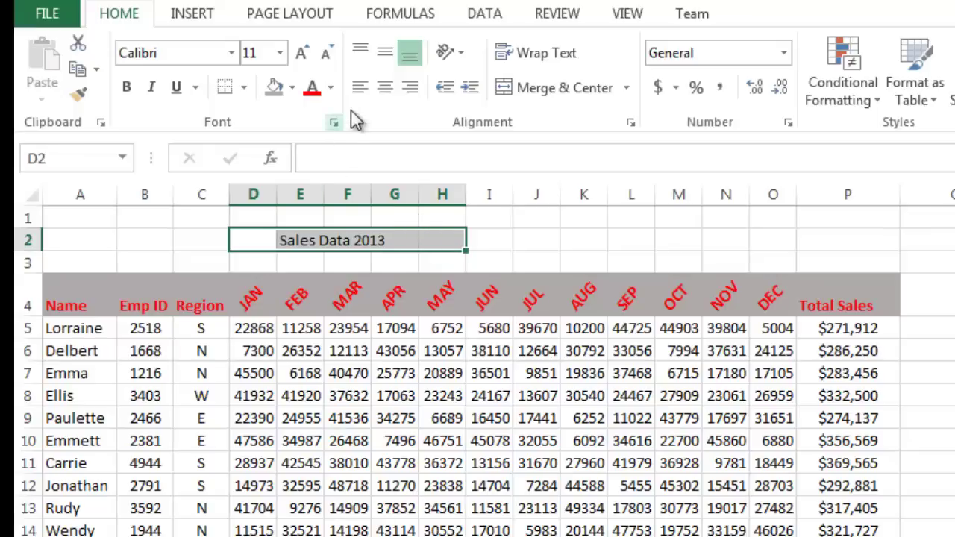
pyautogui.click(543, 89)
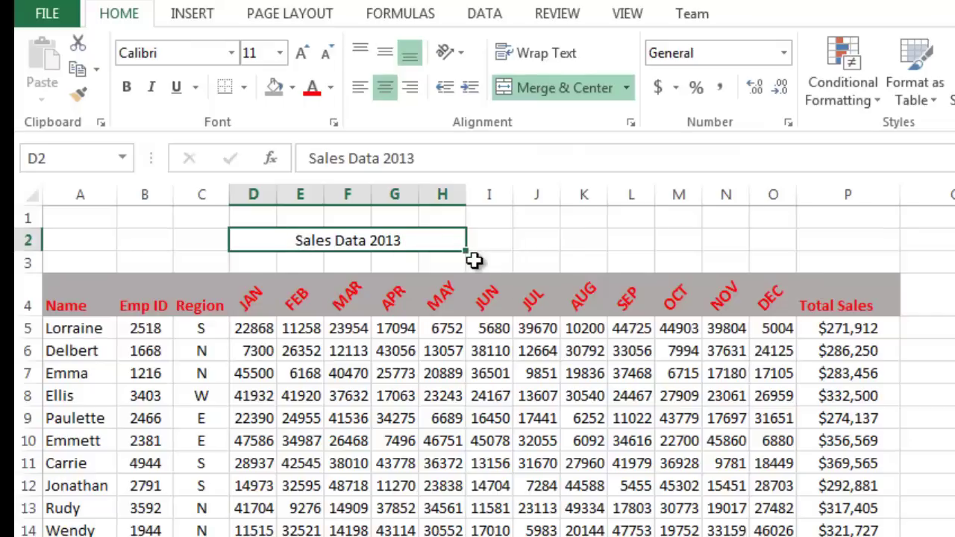
pyautogui.click(126, 96)
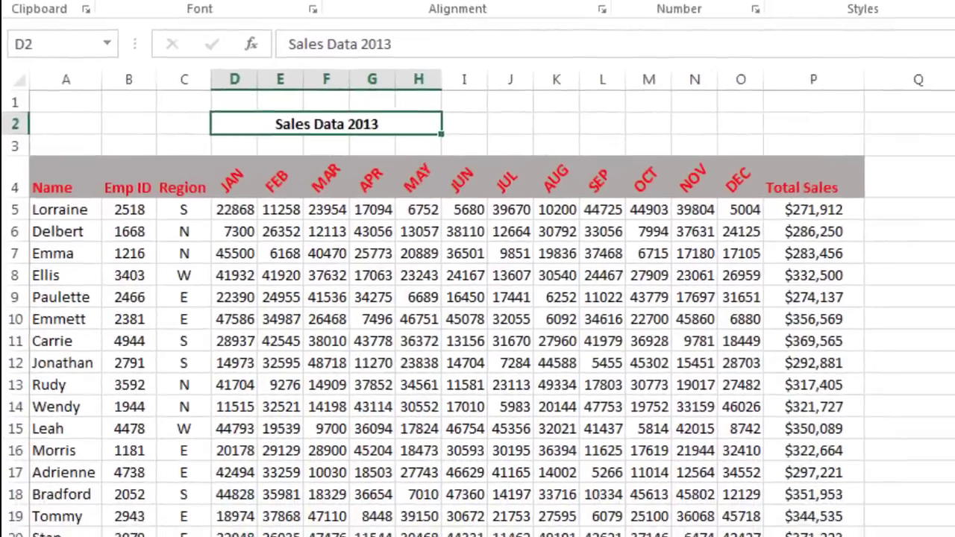
# Add an AutoSum of P5:P27 in cell P28 below the Total Sales column.
pyautogui.click(926, 306)
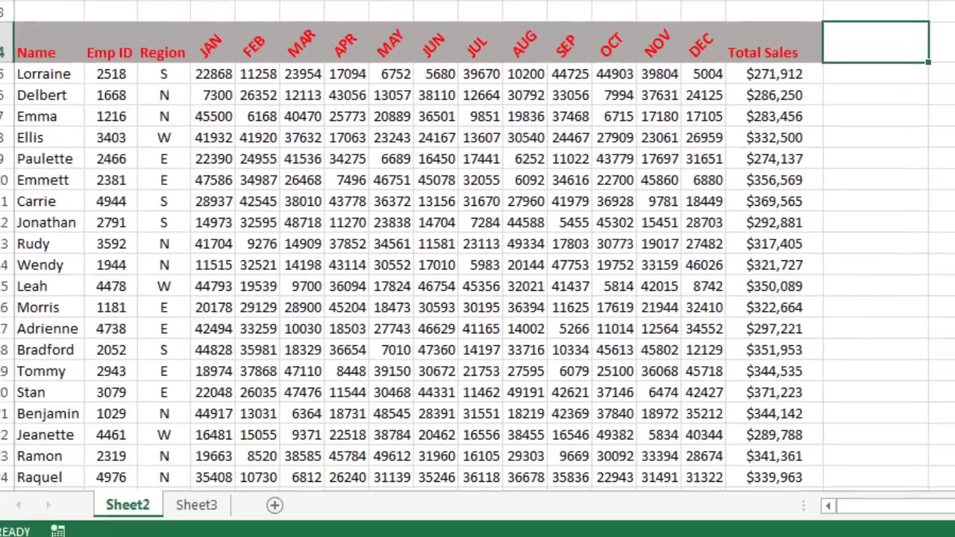
pyautogui.scroll(-2, 477, 246)
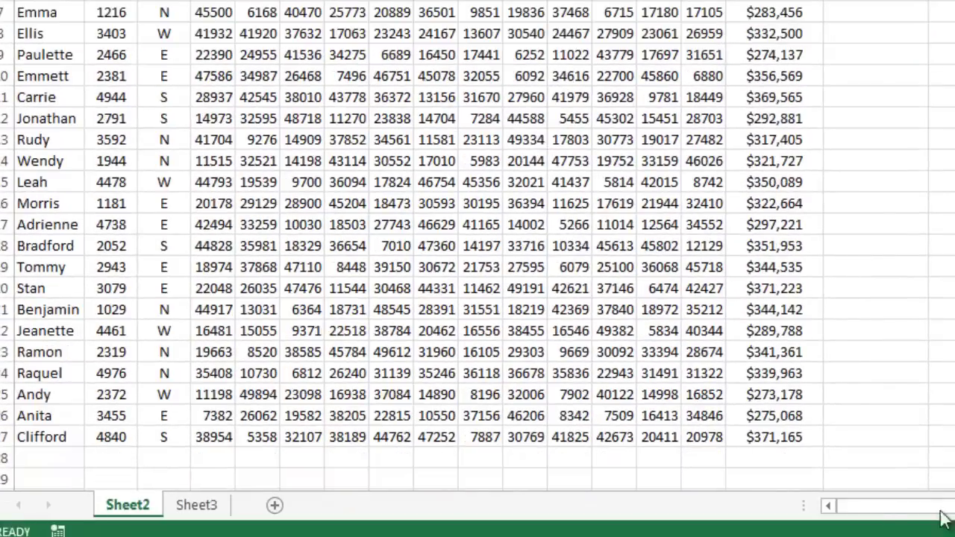
pyautogui.click(793, 460)
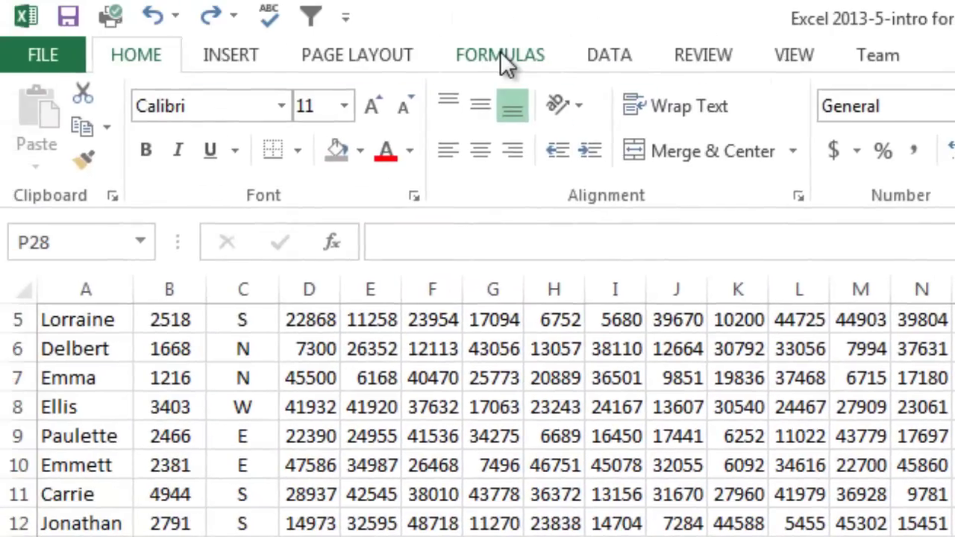
pyautogui.click(500, 57)
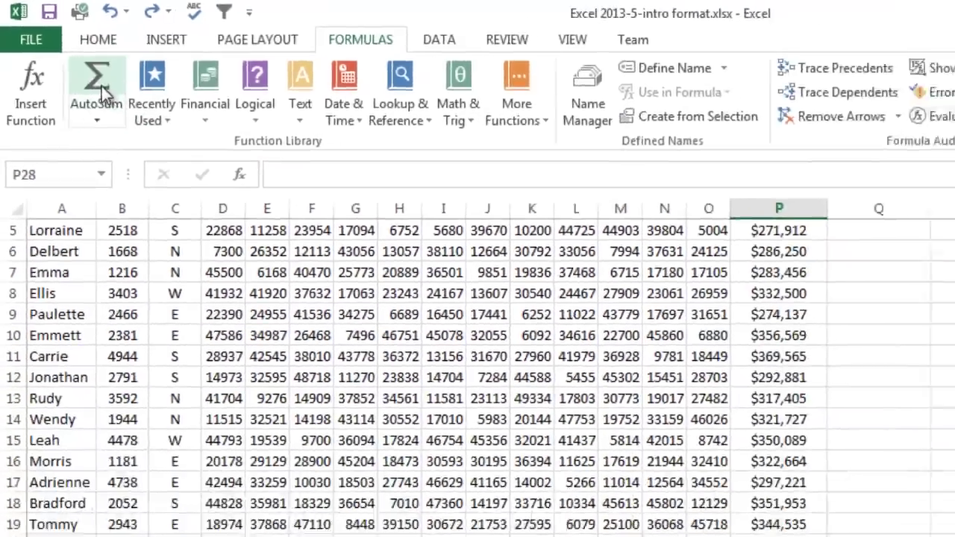
pyautogui.click(153, 127)
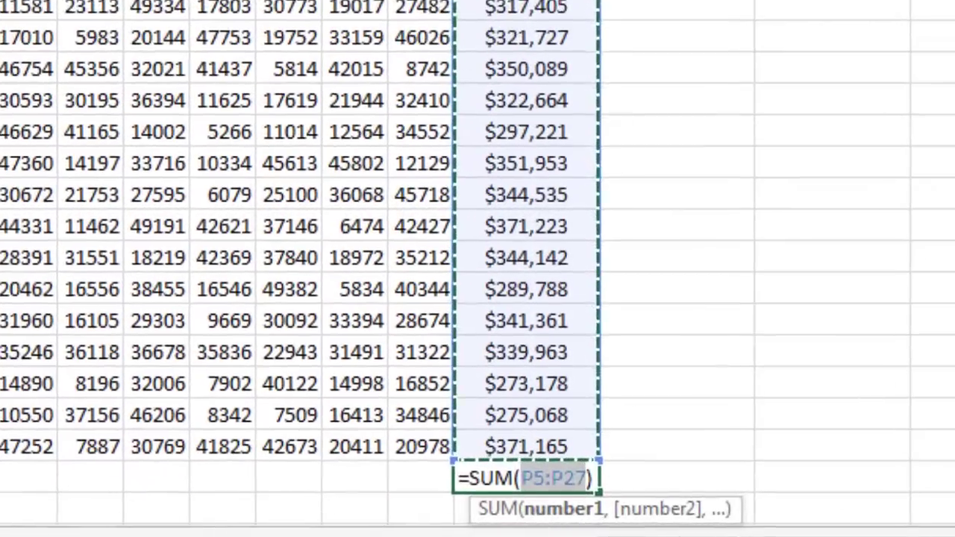
pyautogui.press('Return')
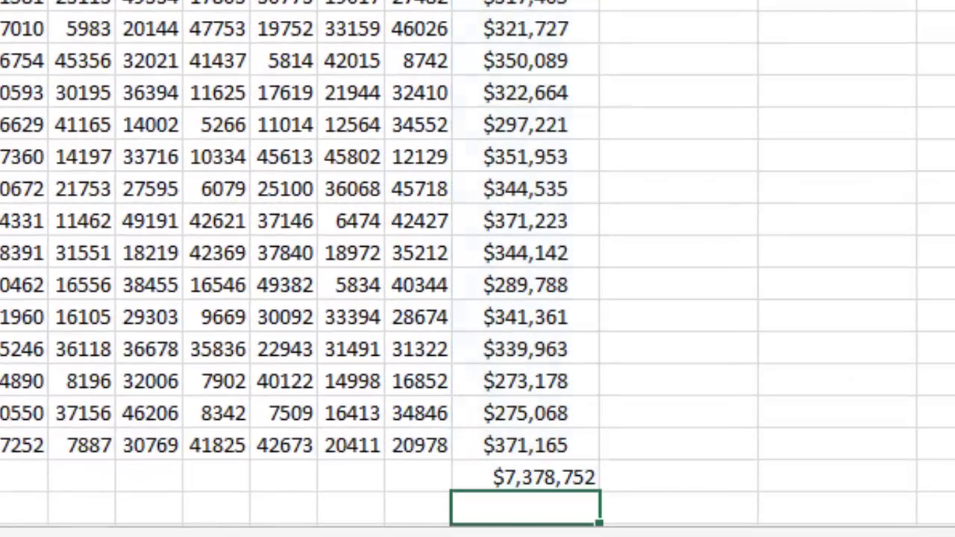
# Apply a thick bottom border to cell P27, the last Total Sales value above the sum.
pyautogui.click(551, 480)
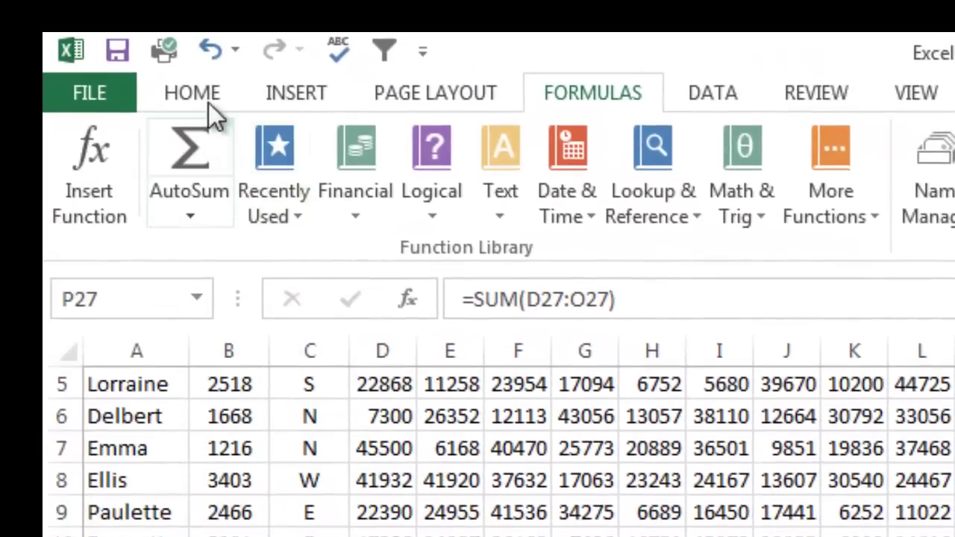
pyautogui.click(211, 108)
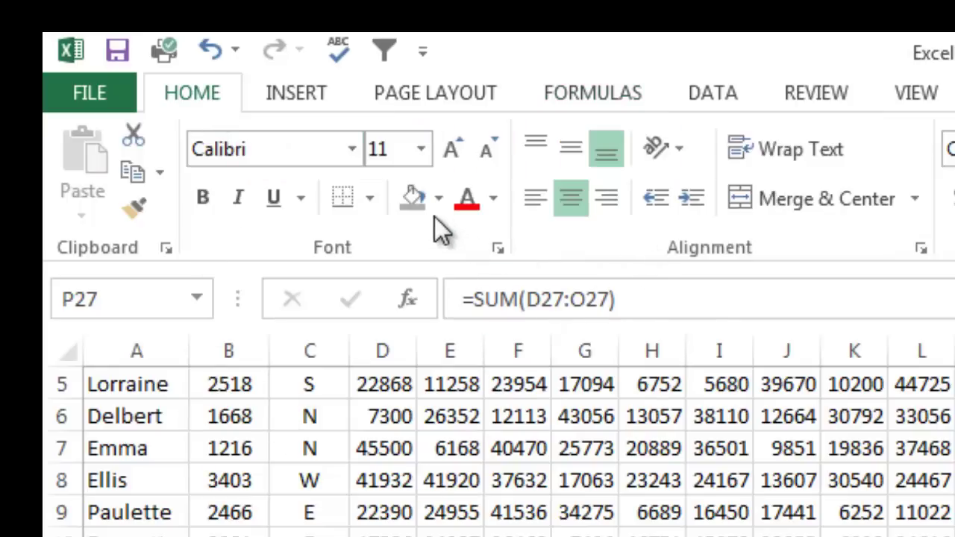
pyautogui.click(371, 198)
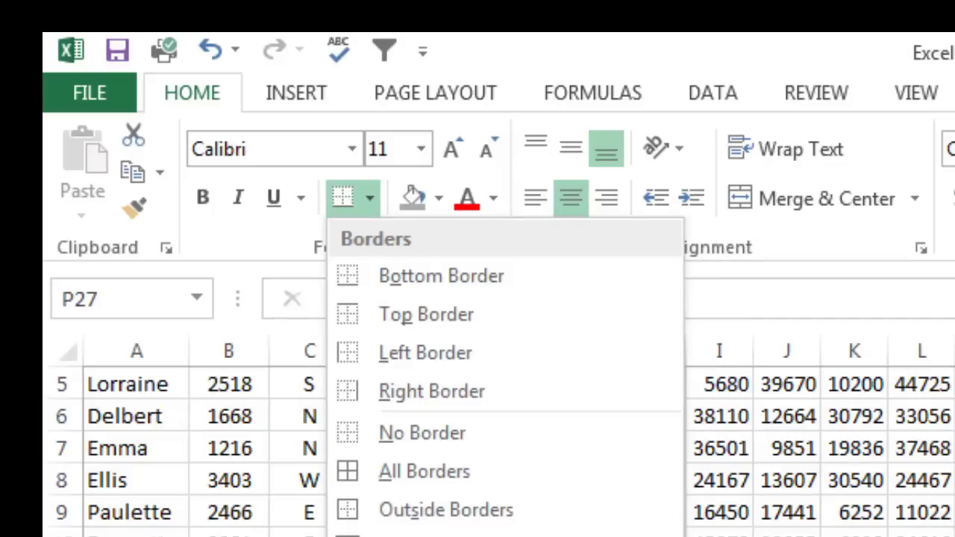
pyautogui.click(444, 279)
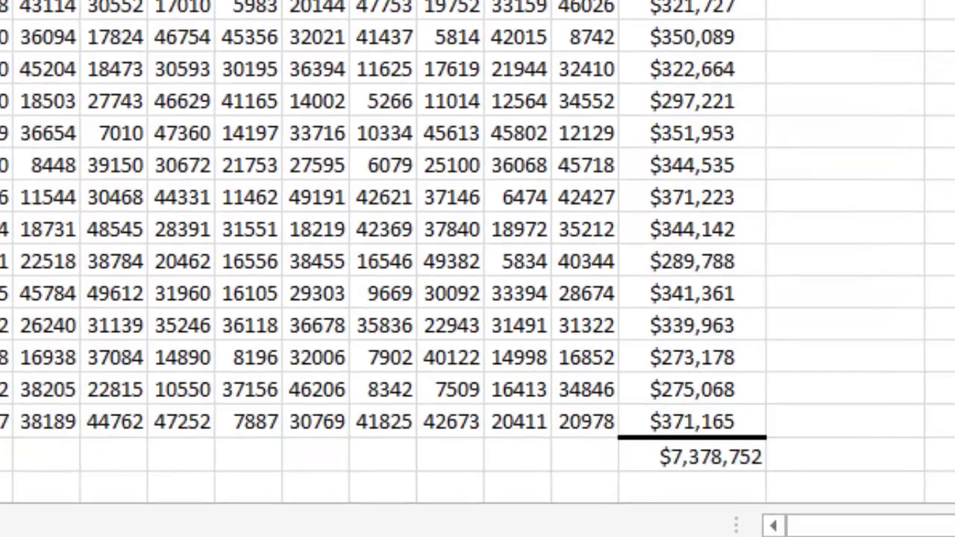
# Clear and reapply the bottom border of cell P27 in the Format Cells border settings.
pyautogui.click(735, 422)
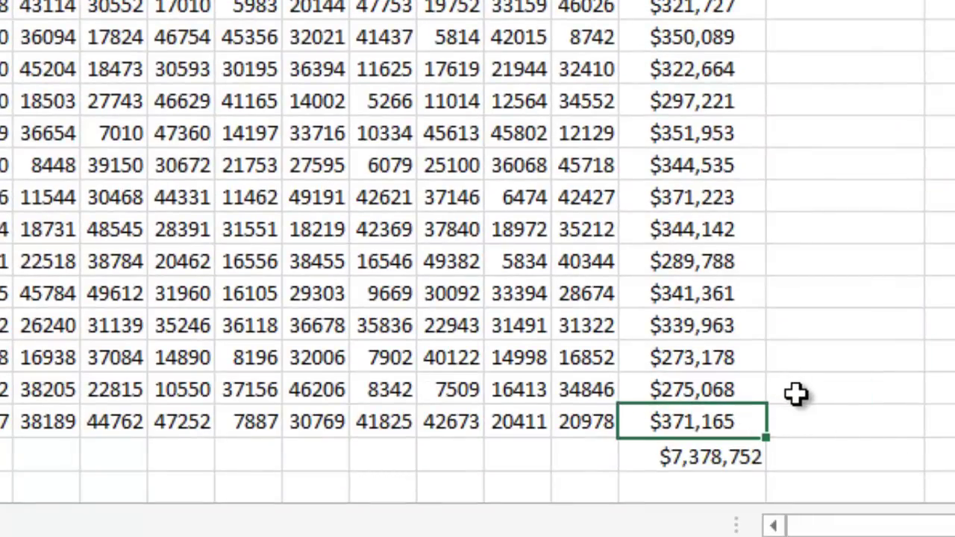
pyautogui.rightClick(743, 428)
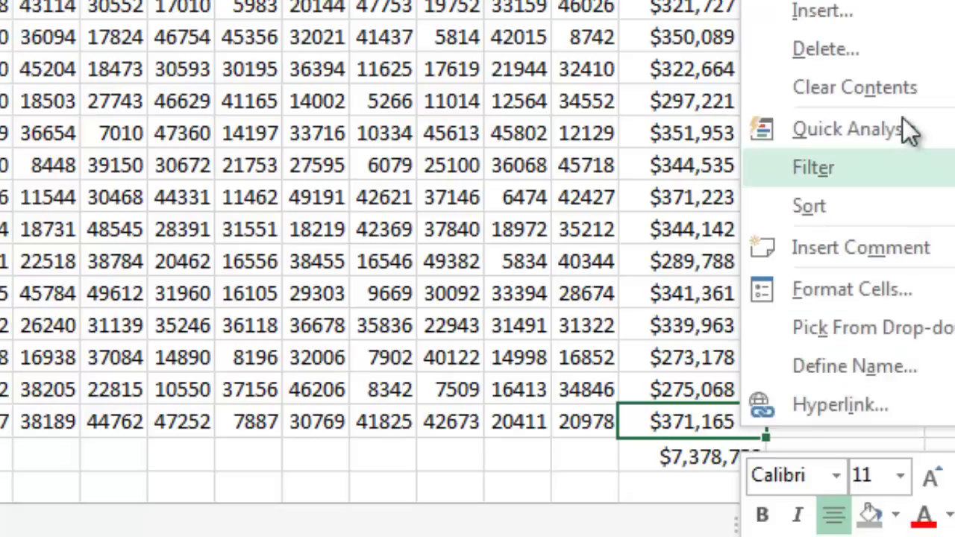
pyautogui.click(888, 294)
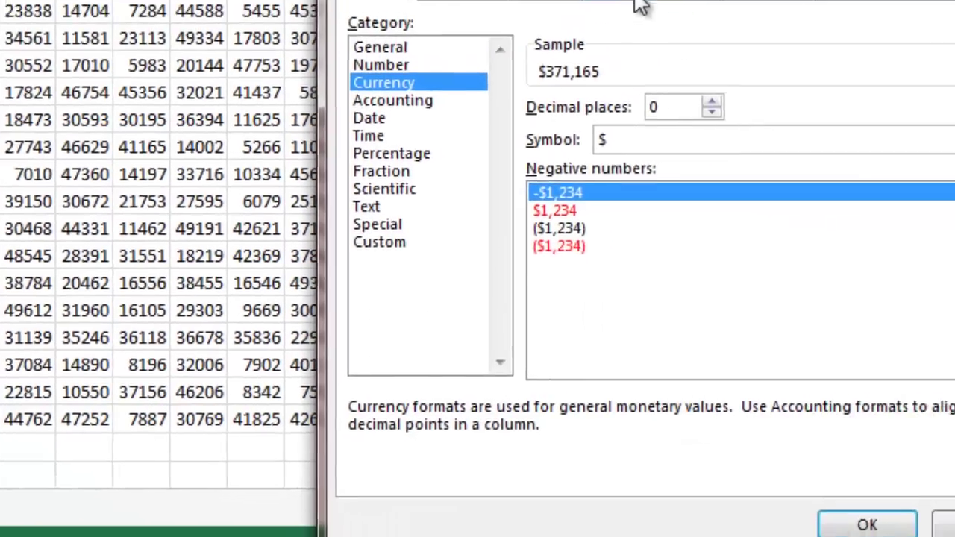
pyautogui.click(478, 44)
pyautogui.click(542, 293)
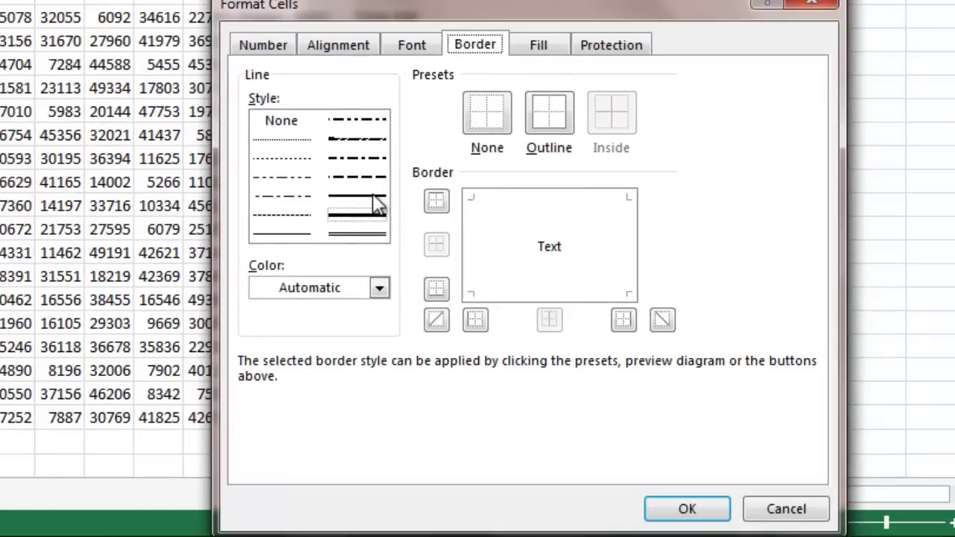
pyautogui.click(553, 297)
pyautogui.click(686, 510)
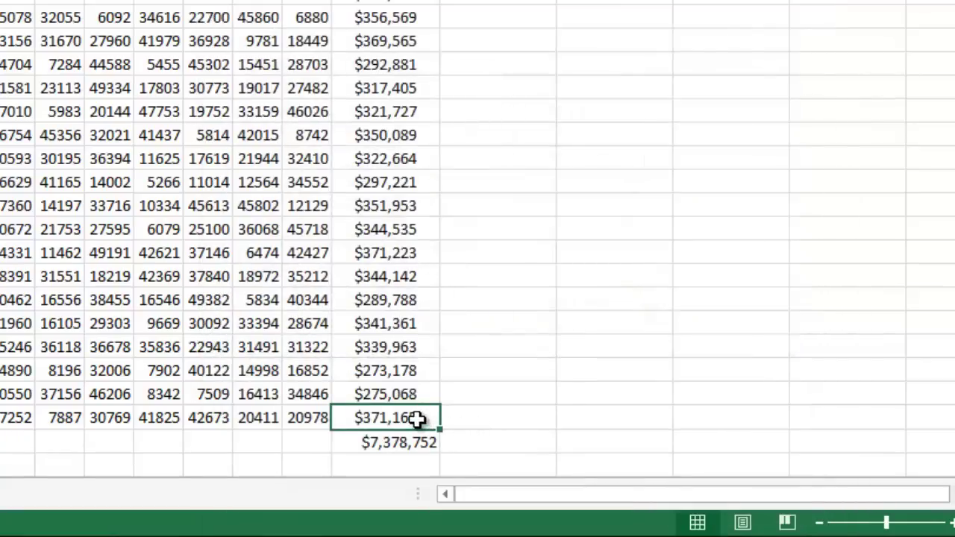
pyautogui.rightClick(416, 420)
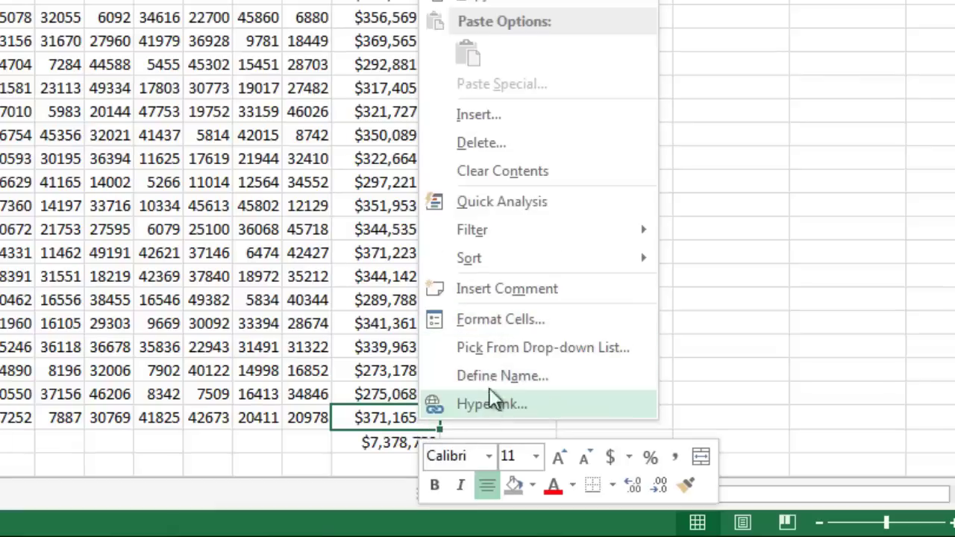
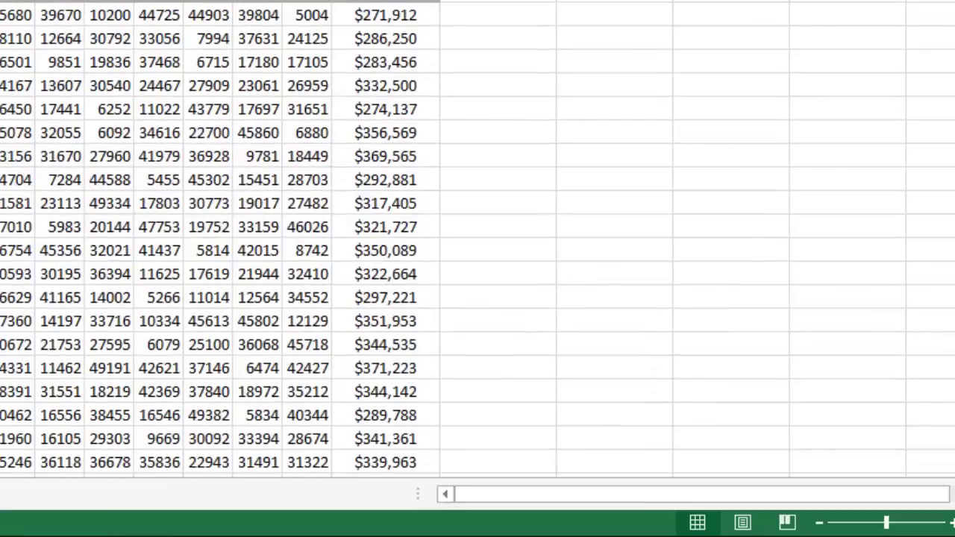
# Enter the heading "Percentage of total sales" in cell Q4, next to the Total Sales heading.
pyautogui.click(552, 6)
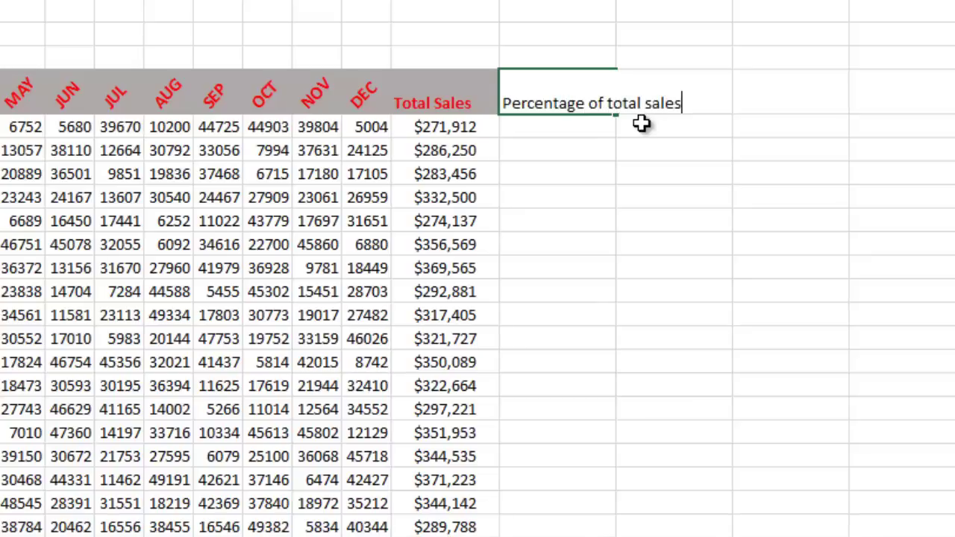
pyautogui.press('Return')
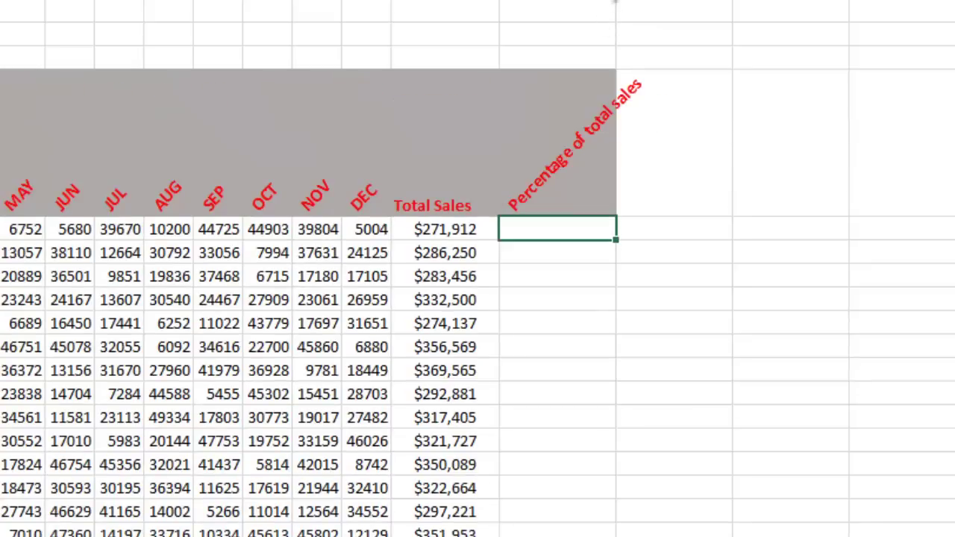
pyautogui.moveTo(614, 2)
pyautogui.mouseDown()
pyautogui.moveTo(643, 2)
pyautogui.moveTo(614, 3)
pyautogui.mouseUp()
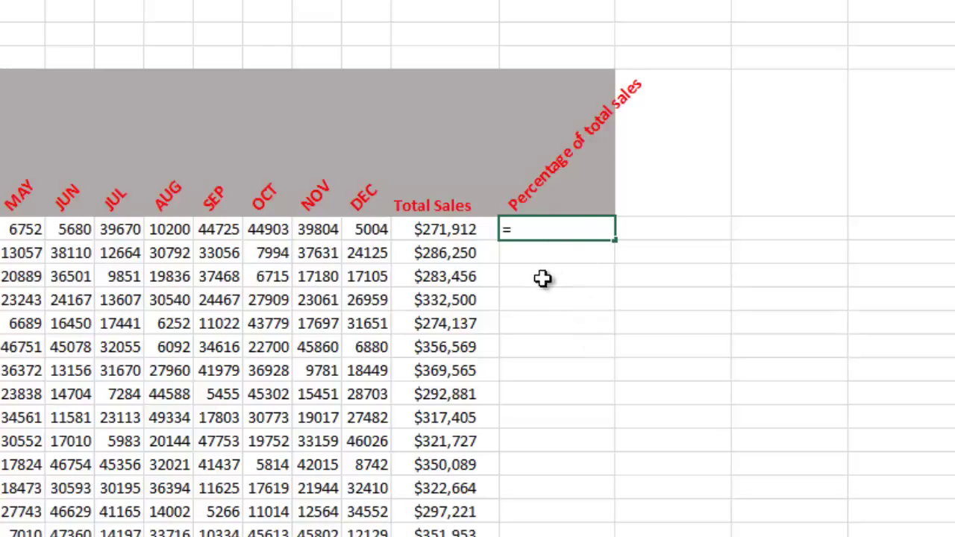
# Enter the formula =P5/$P$28 in cell Q5, with an absolute reference to the Total Sales sum.
pyautogui.click(460, 232)
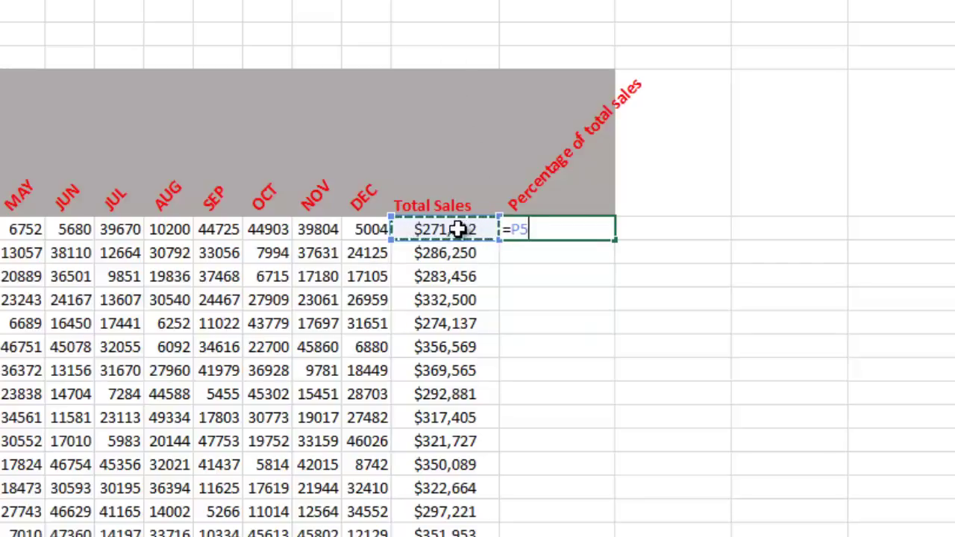
pyautogui.write('/')
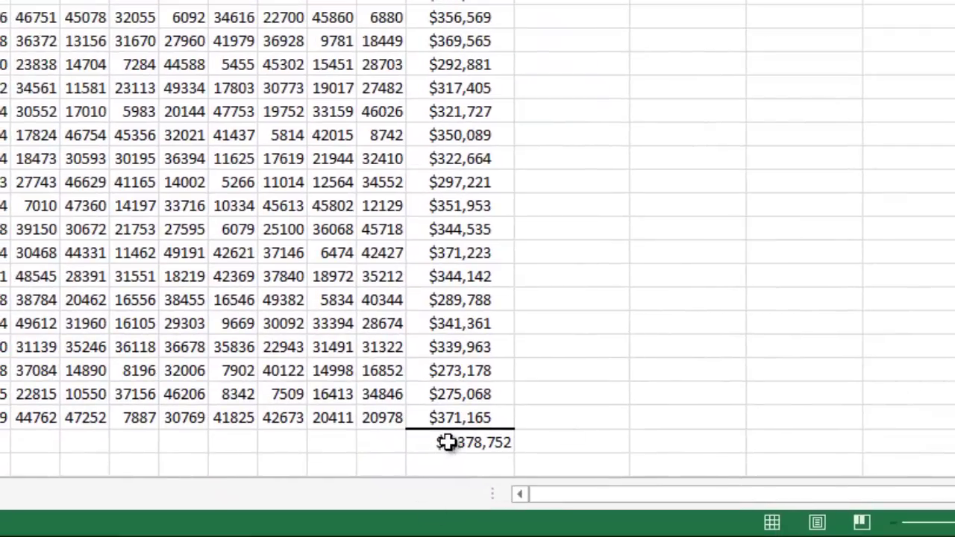
pyautogui.click(448, 444)
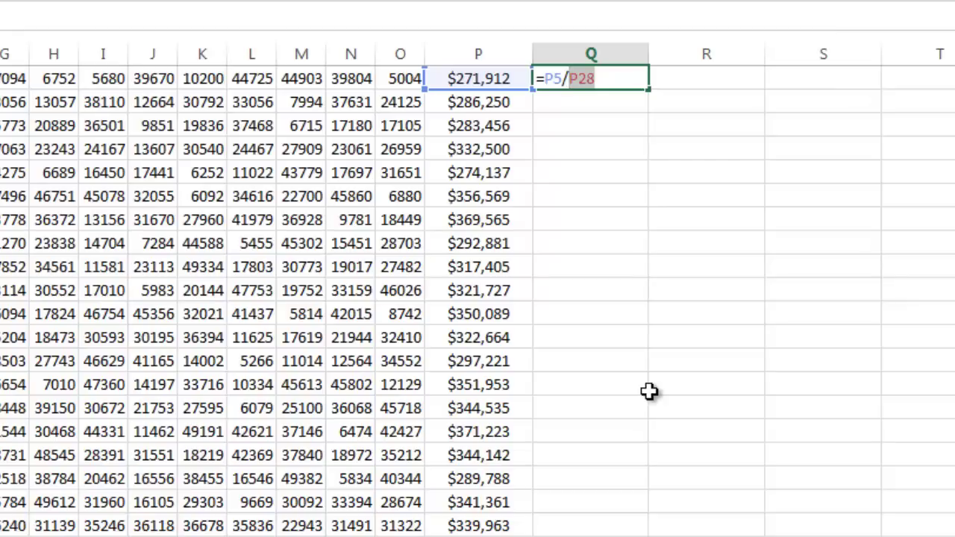
pyautogui.press('F4')
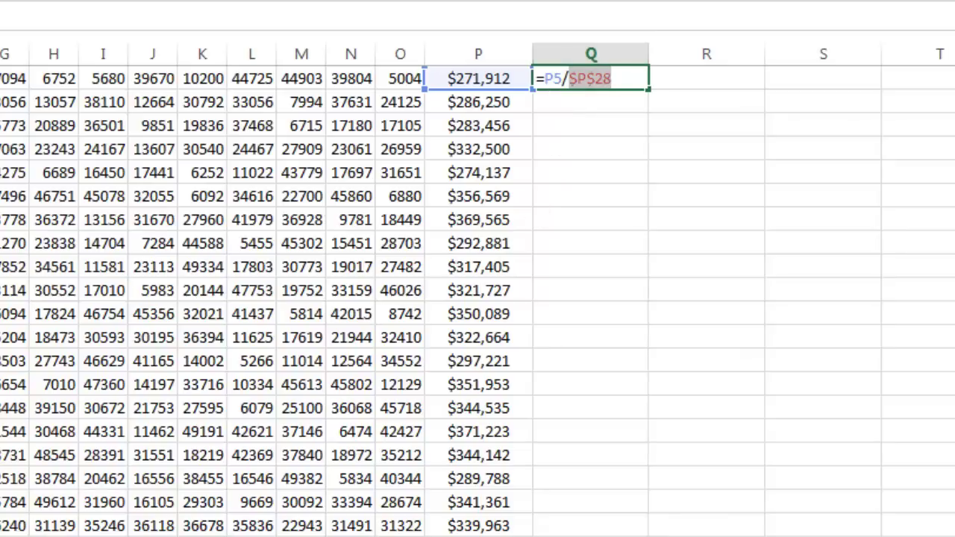
pyautogui.press('Return')
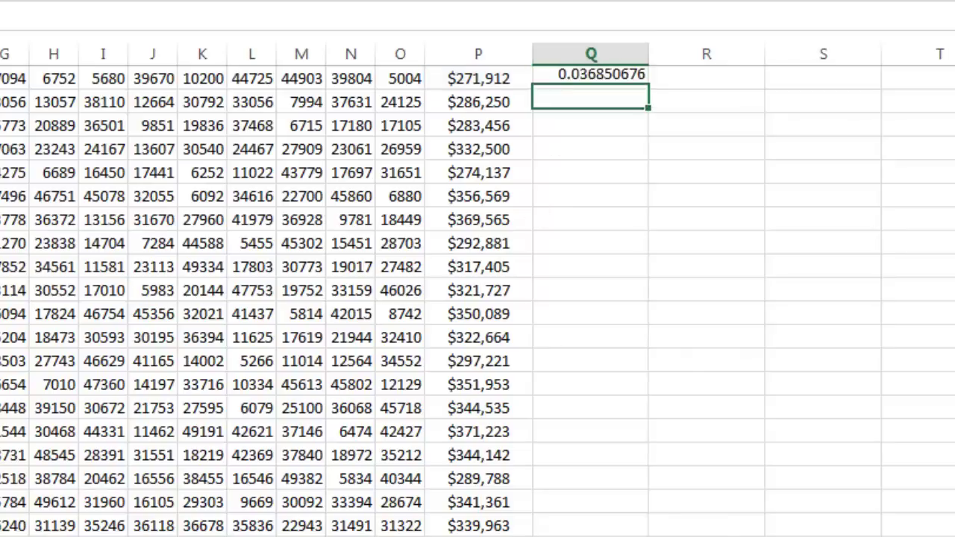
# Fill the percentage formula from Q5 down to Q27 and check the formulas in Q5 to Q7.
pyautogui.click(625, 78)
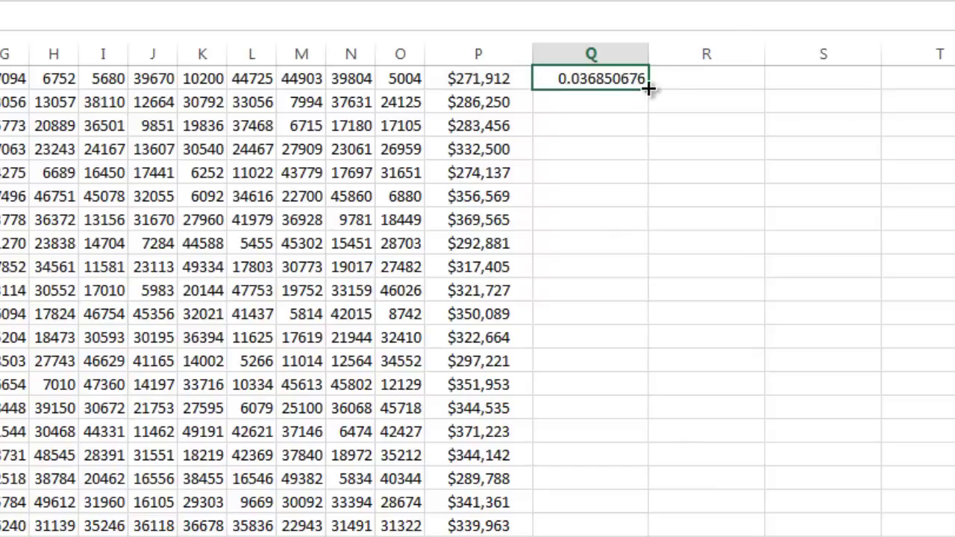
pyautogui.moveTo(648, 88); pyautogui.dragTo(639, 531)
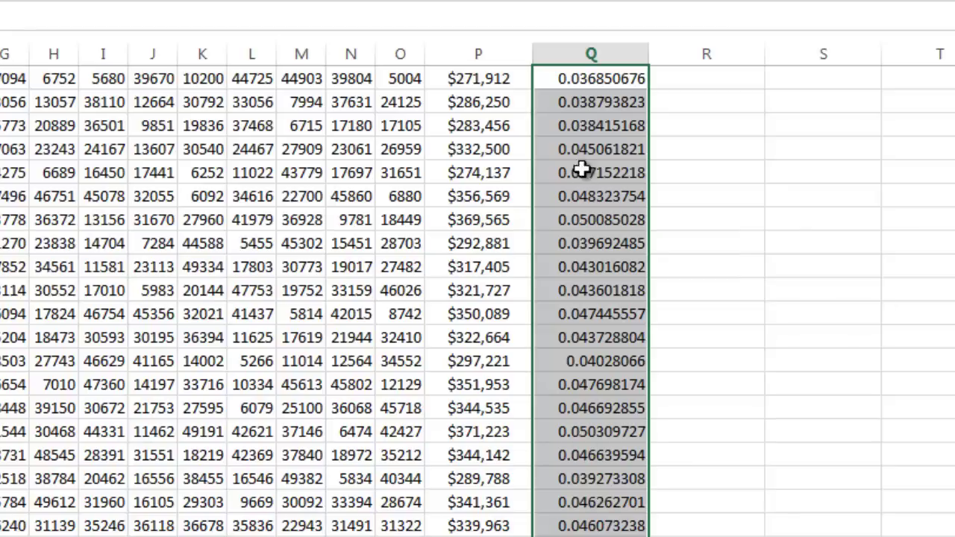
pyautogui.click(582, 103)
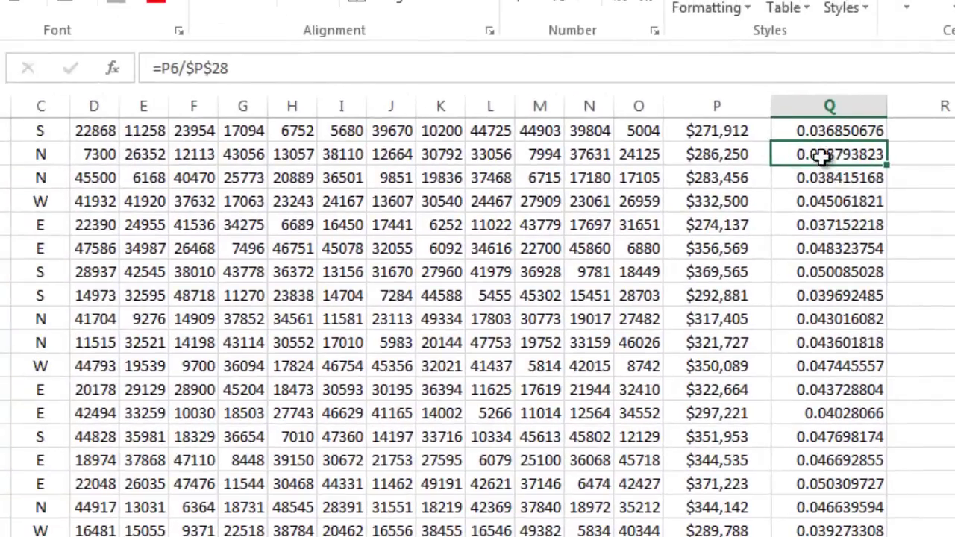
pyautogui.click(829, 133)
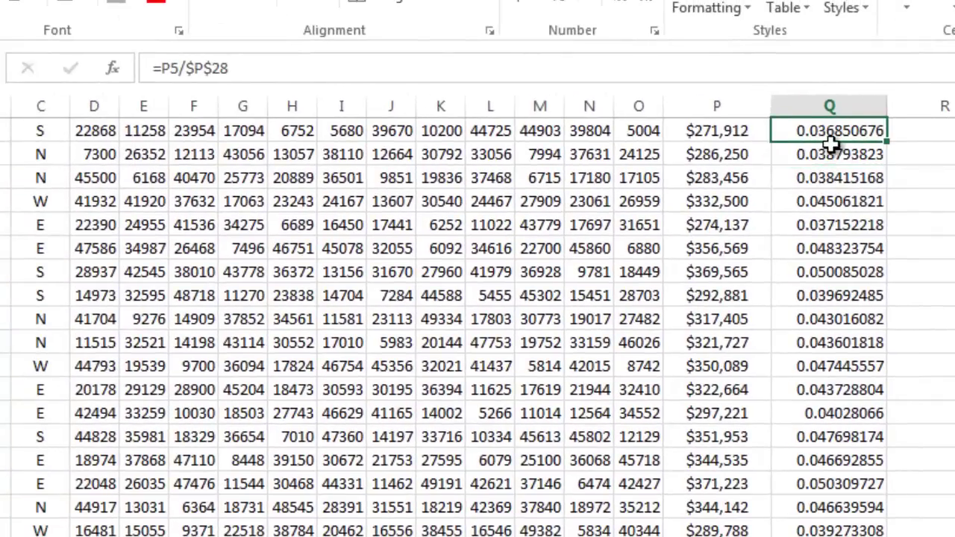
pyautogui.click(832, 155)
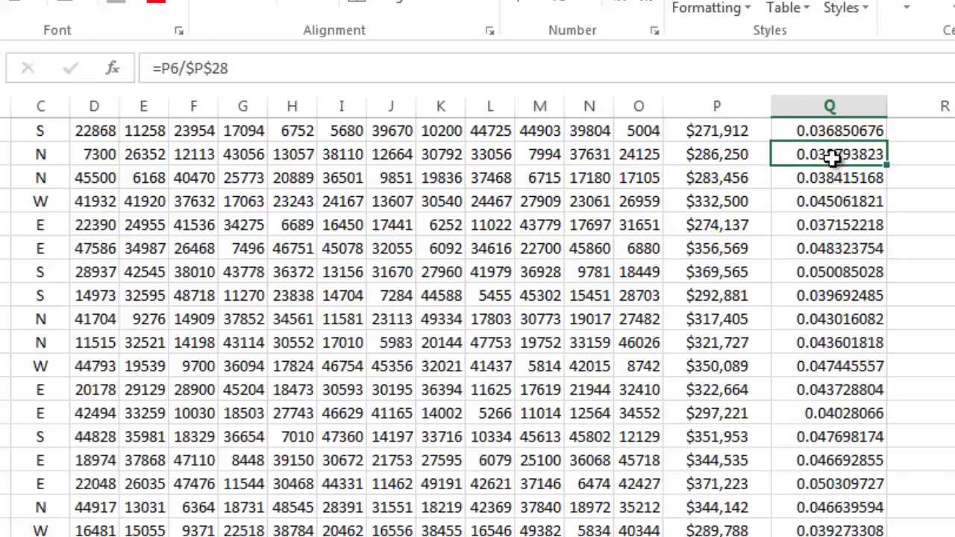
pyautogui.click(832, 178)
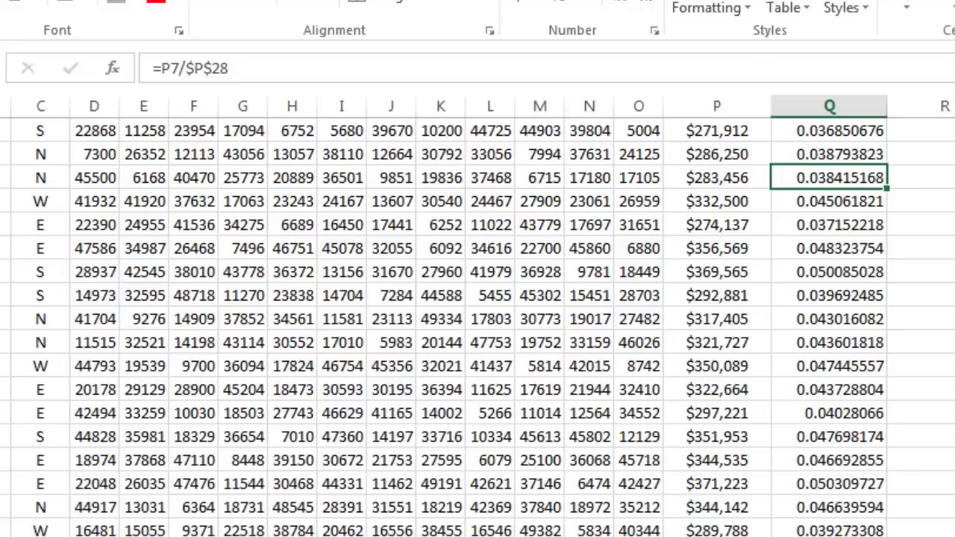
# Format cells Q5:Q27 as Percentage with 1 decimal place.
pyautogui.scroll(2, 841, 335)
pyautogui.click(846, 322)
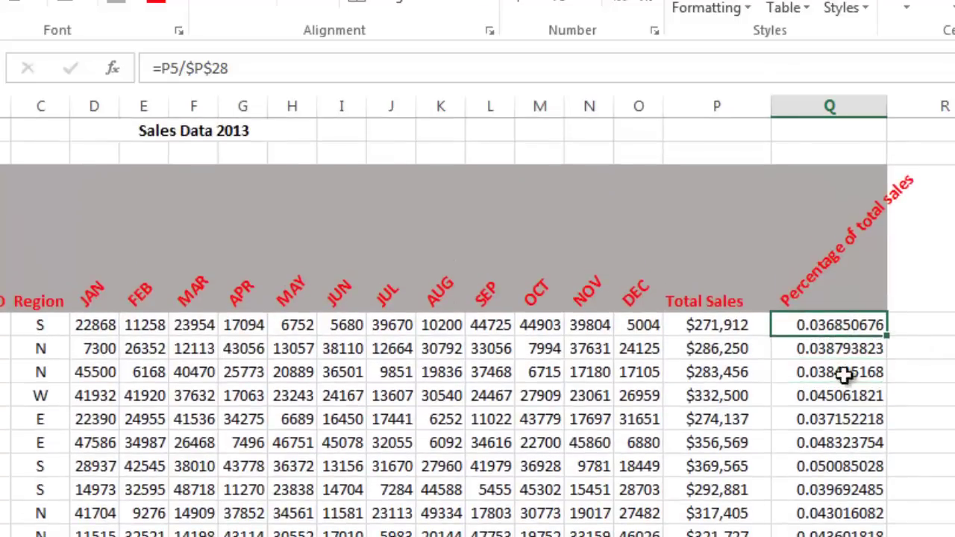
pyautogui.moveTo(844, 375); pyautogui.dragTo(843, 536)
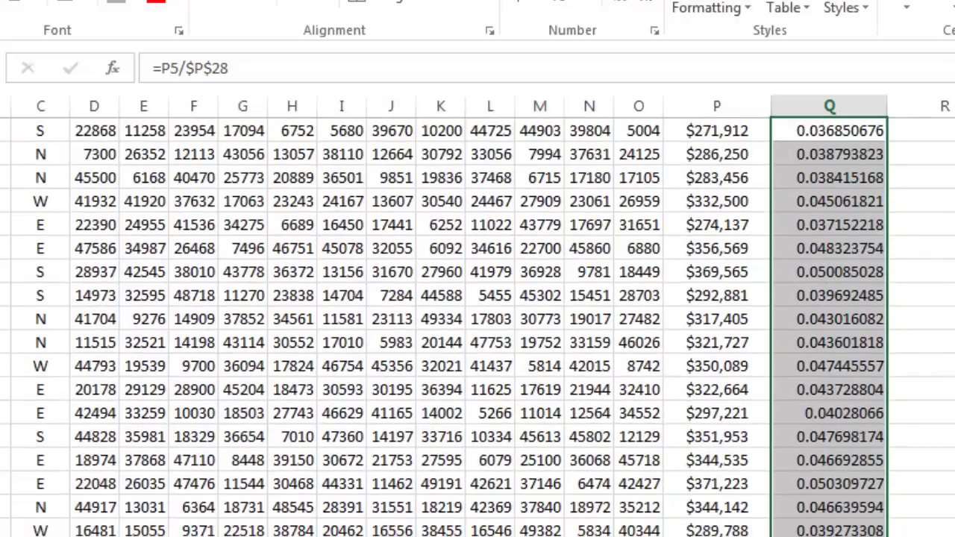
pyautogui.rightClick(813, 204)
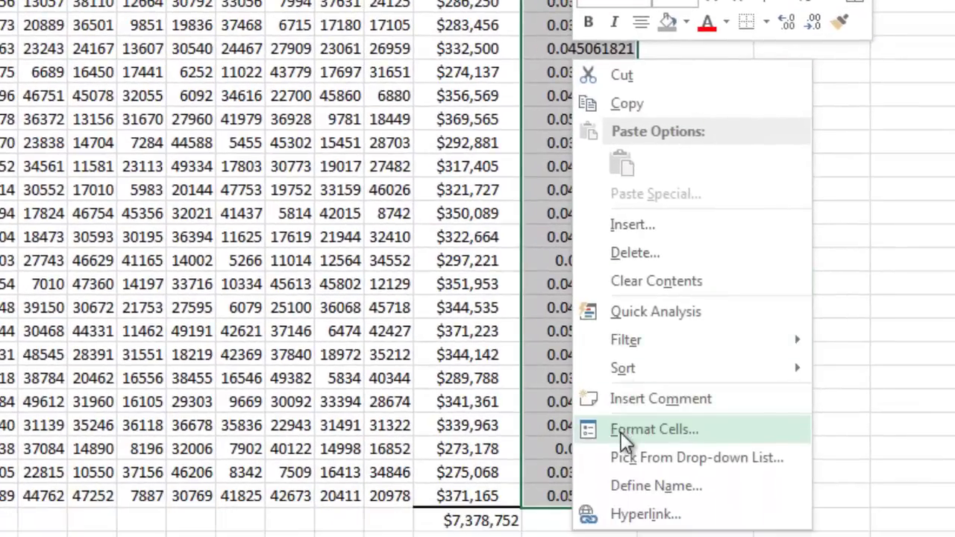
pyautogui.click(626, 431)
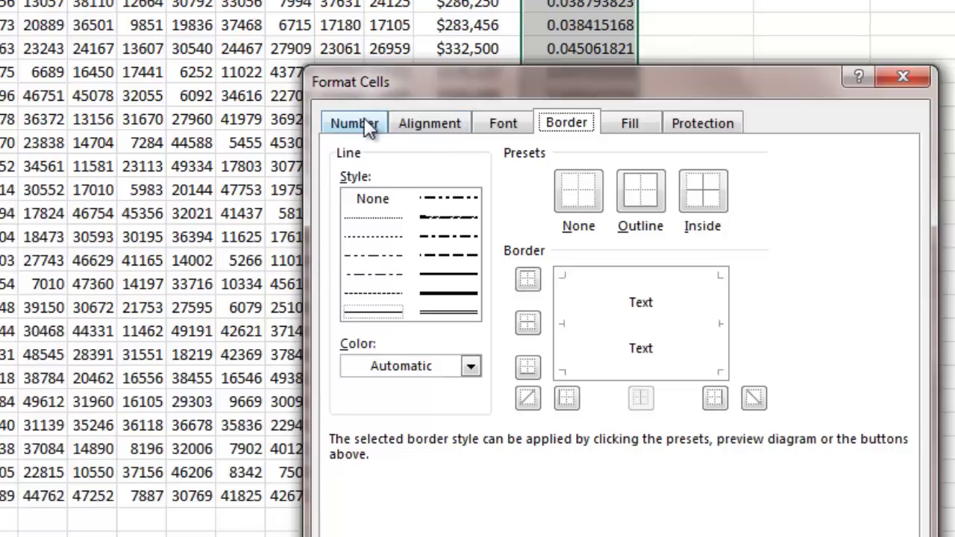
pyautogui.click(355, 124)
pyautogui.click(366, 265)
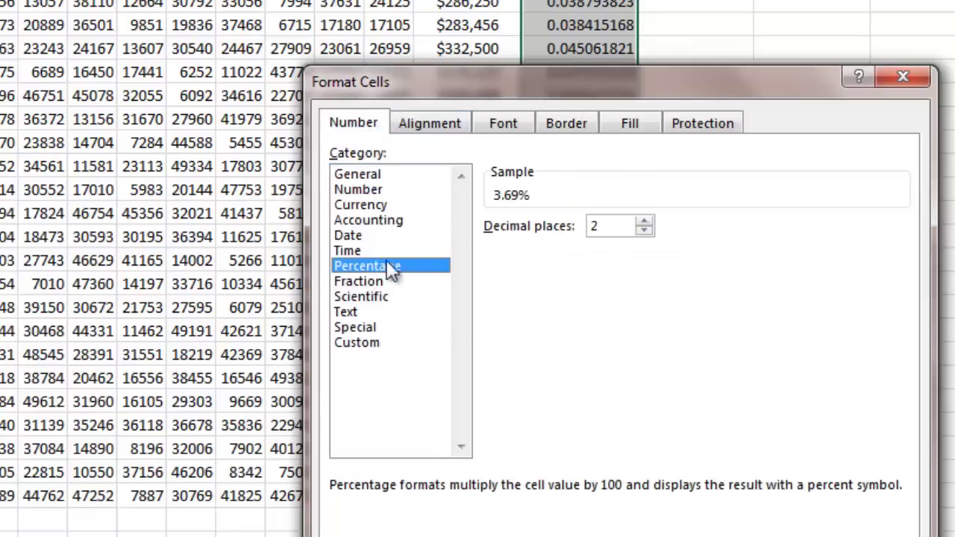
pyautogui.click(644, 222)
pyautogui.click(645, 231)
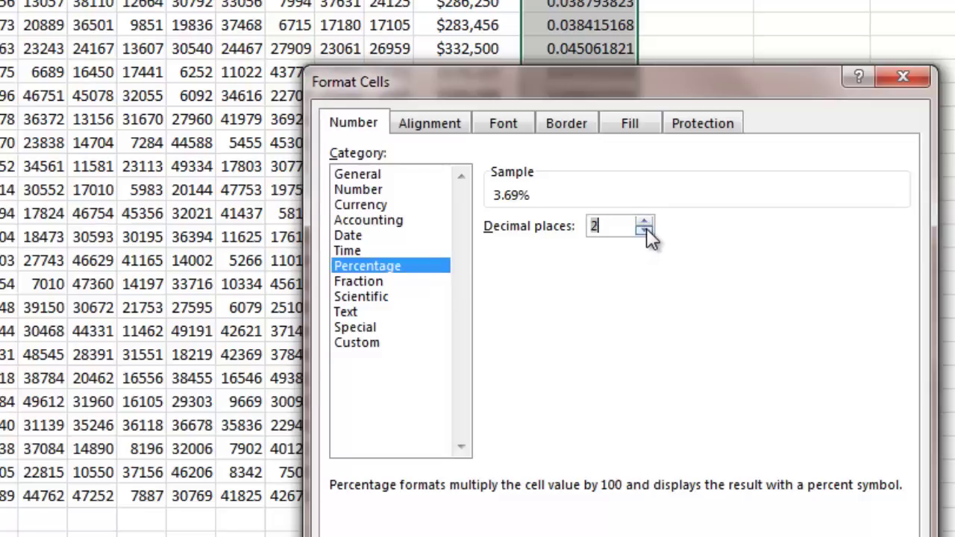
pyautogui.click(645, 231)
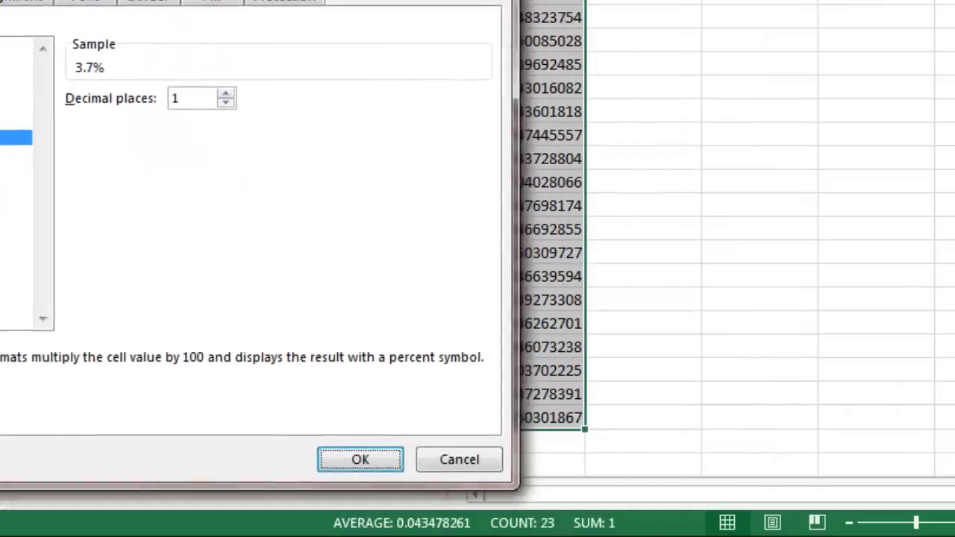
pyautogui.click(260, 335)
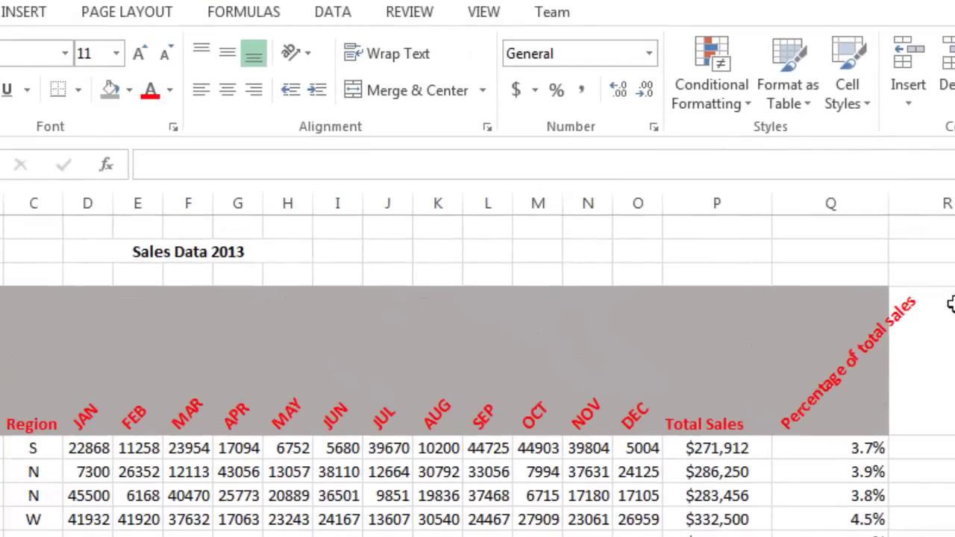
# Set the text orientation of the Percentage of total sales heading in Q4 to 0 degrees.
pyautogui.click(834, 379)
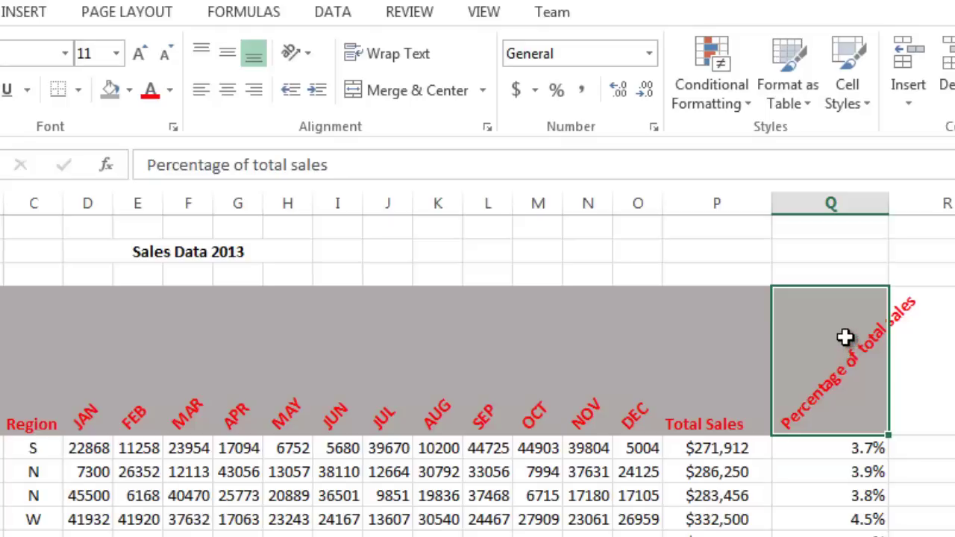
pyautogui.rightClick(846, 348)
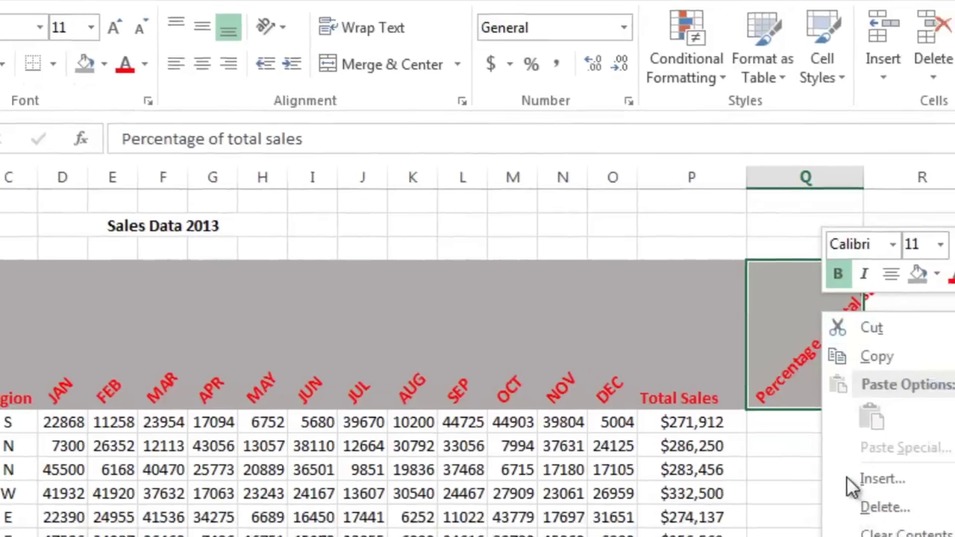
pyautogui.click(619, 518)
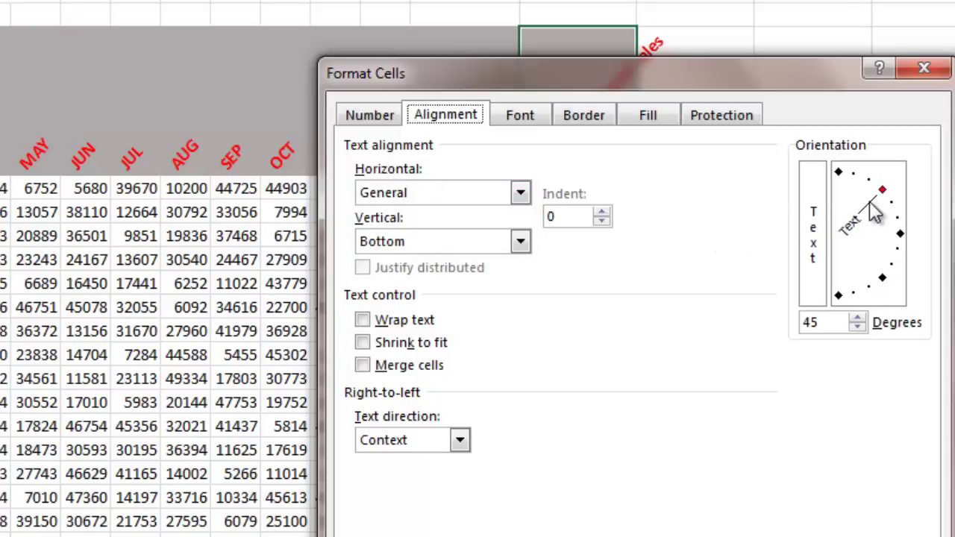
pyautogui.moveTo(885, 207); pyautogui.dragTo(895, 245)
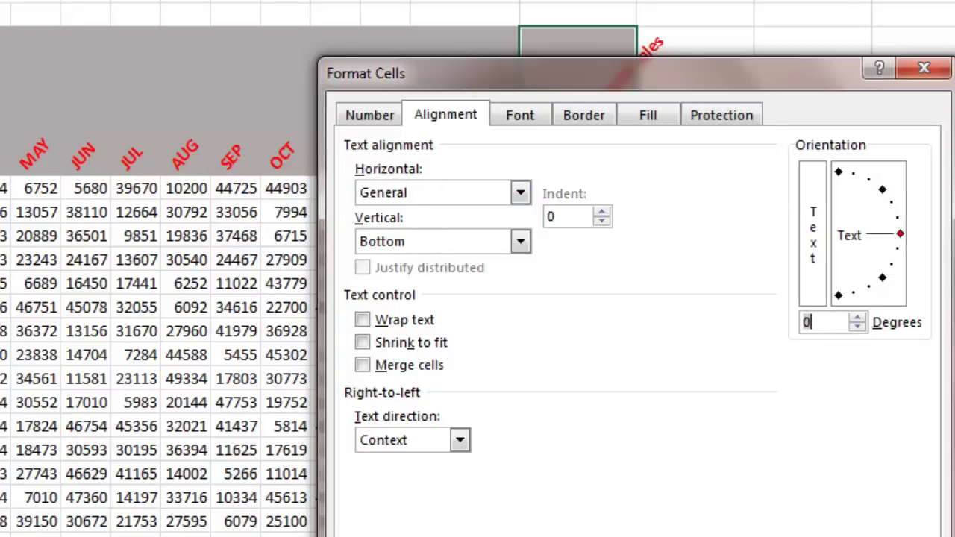
pyautogui.click(815, 514)
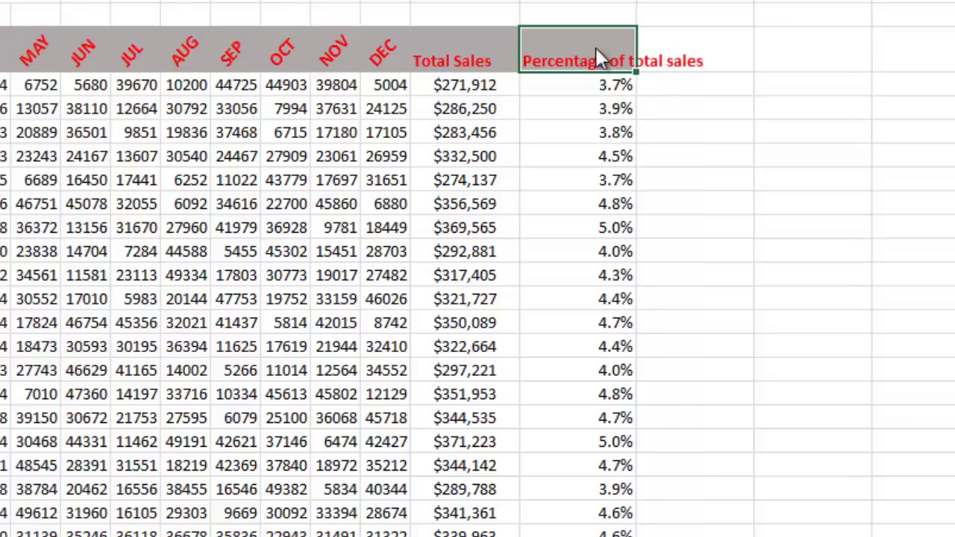
# Wrap the text of the Q4 heading and adjust column Q's width so the full heading fits on two lines.
pyautogui.rightClick(597, 48)
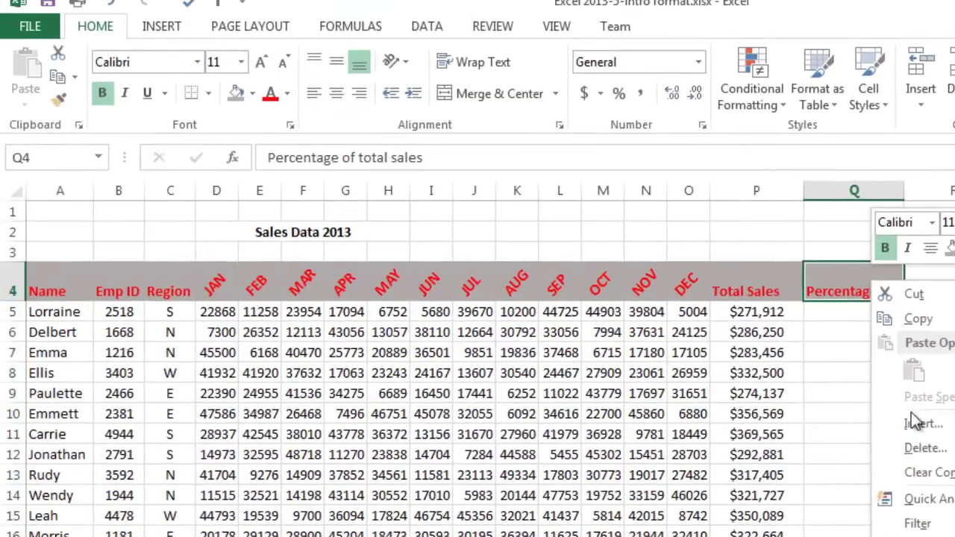
pyautogui.press('f')
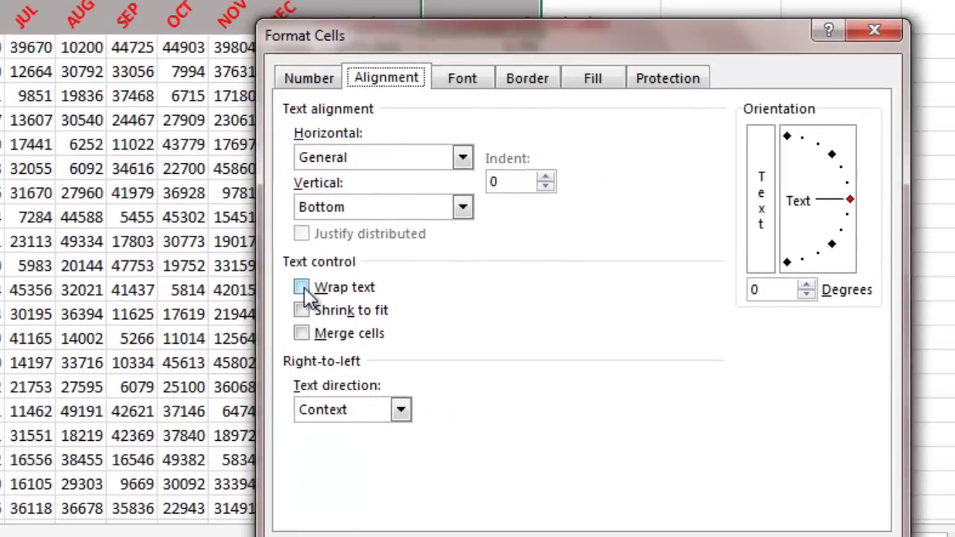
pyautogui.click(373, 326)
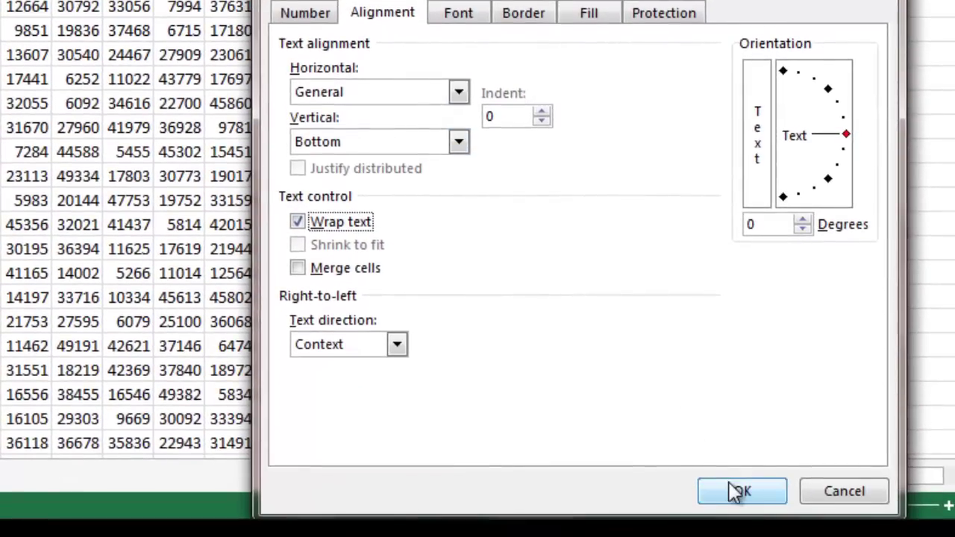
pyautogui.click(736, 490)
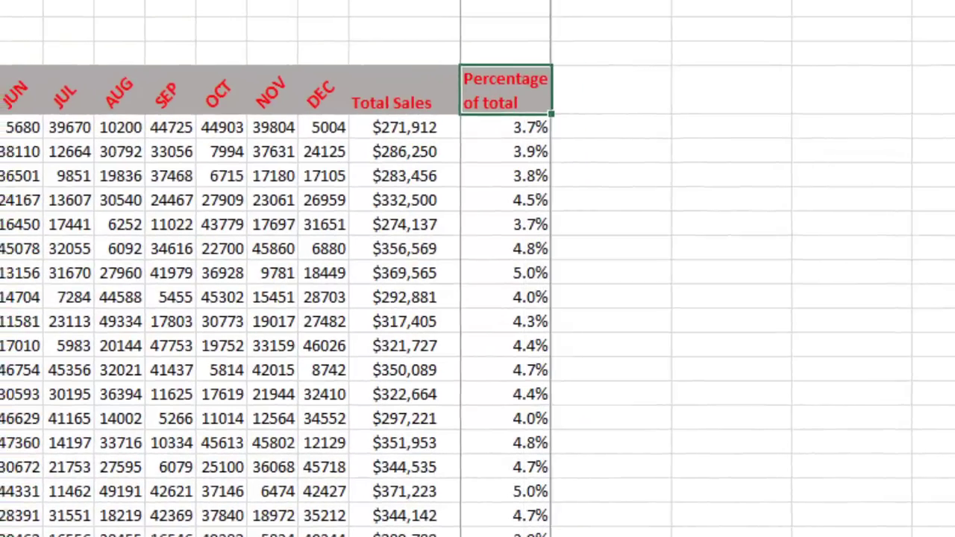
pyautogui.moveTo(540, 2); pyautogui.dragTo(535, 1)
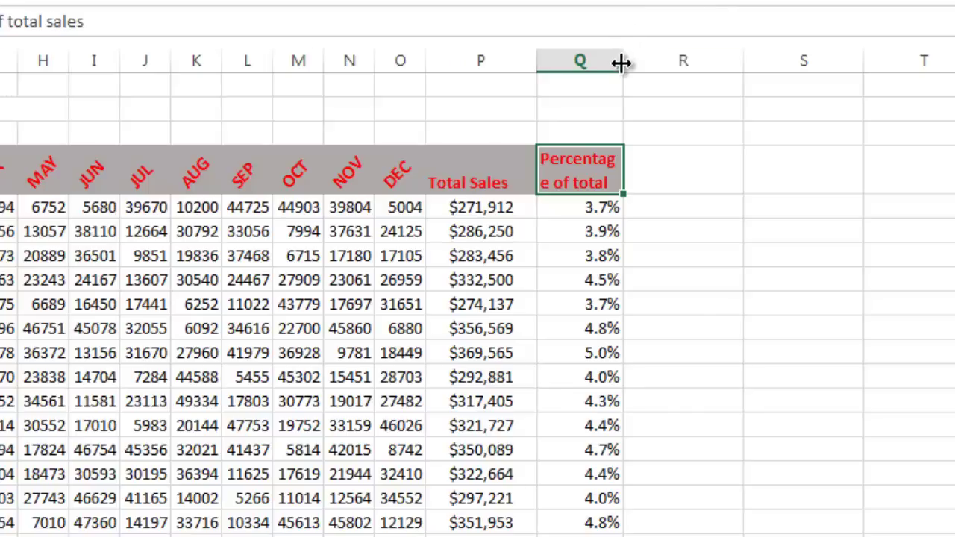
pyautogui.moveTo(623, 63); pyautogui.dragTo(644, 69)
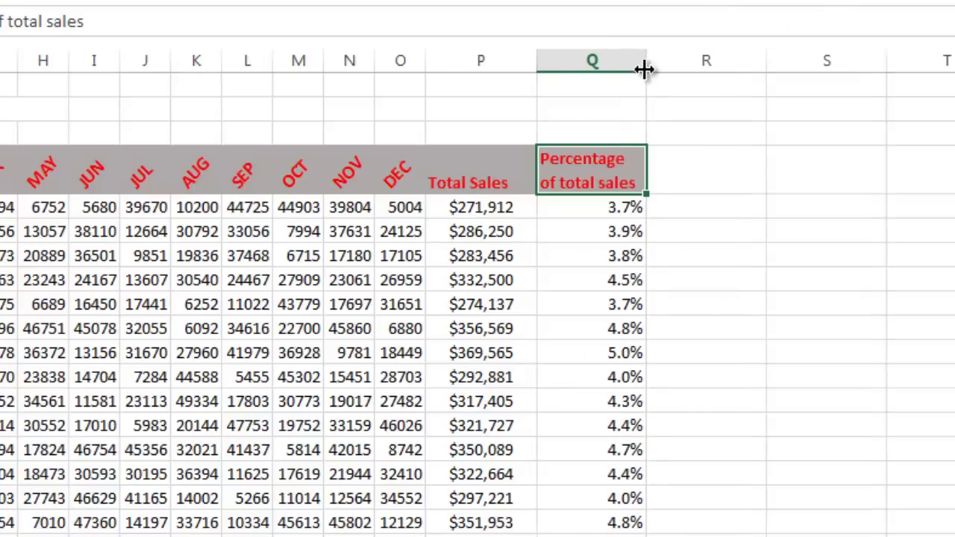
pyautogui.click(614, 278)
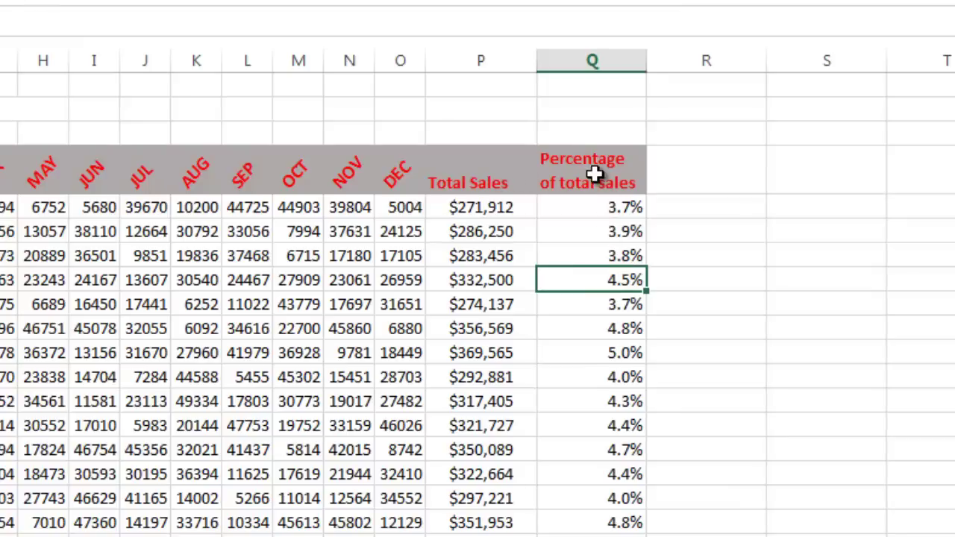
pyautogui.moveTo(616, 209); pyautogui.dragTo(618, 280)
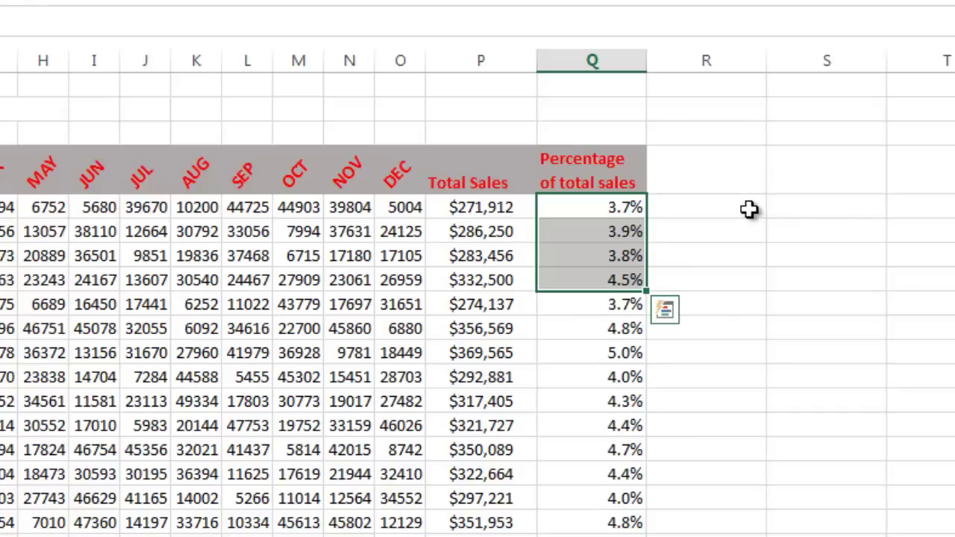
# Apply bold to the SEP value in cell L7, and undo that bold formatting.
pyautogui.click(228, 254)
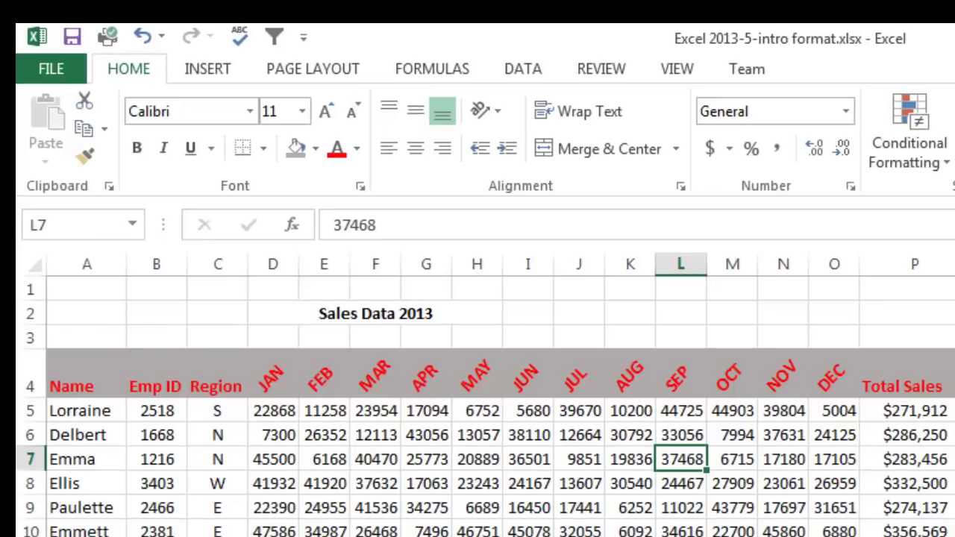
pyautogui.press('alt')
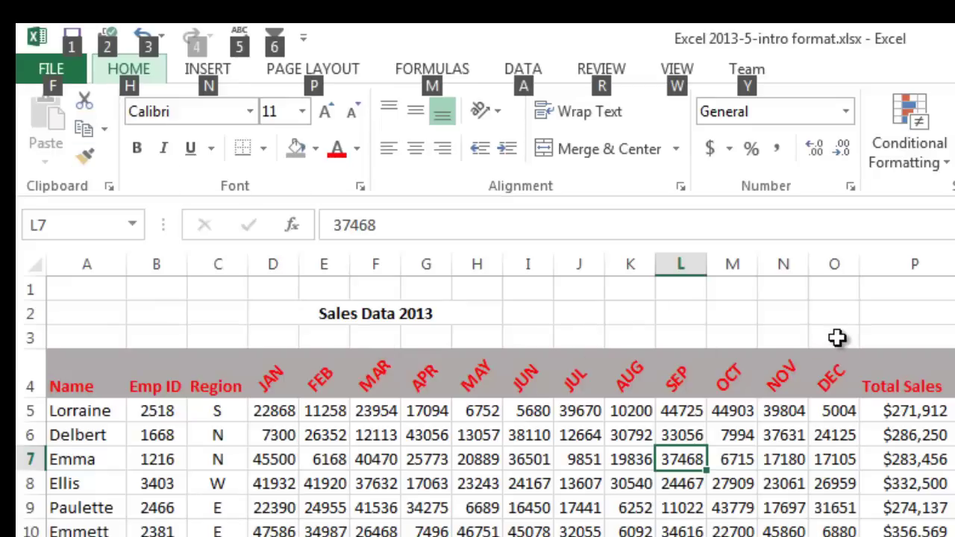
pyautogui.press('h')
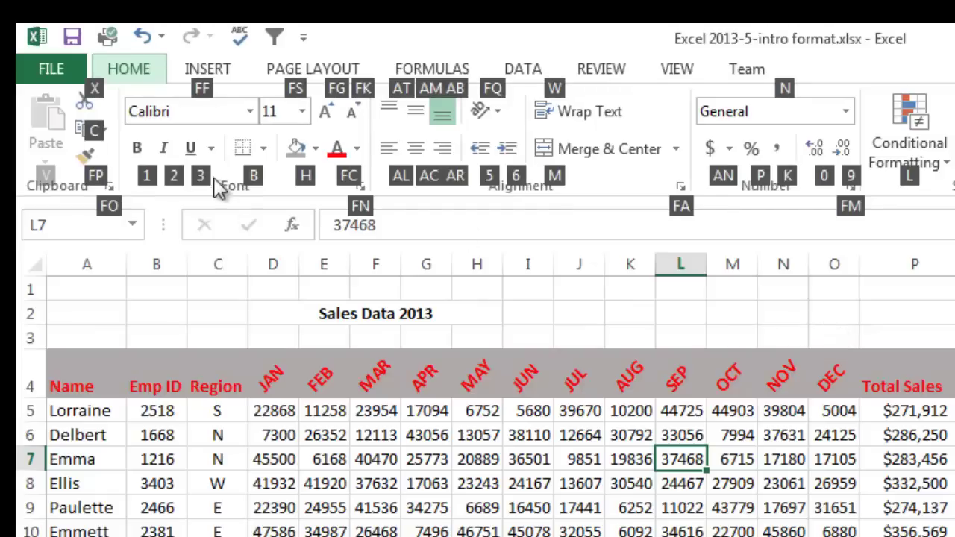
pyautogui.press('1')
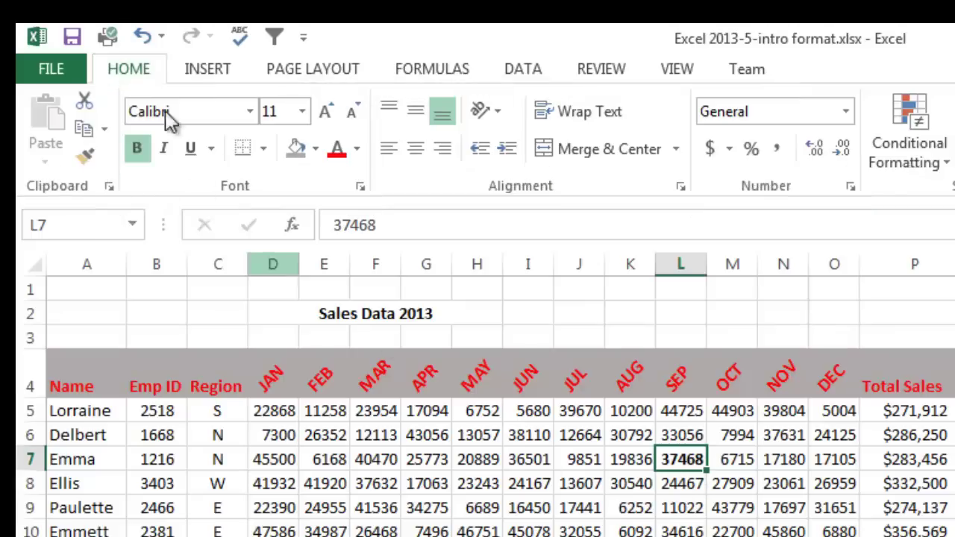
pyautogui.click(142, 35)
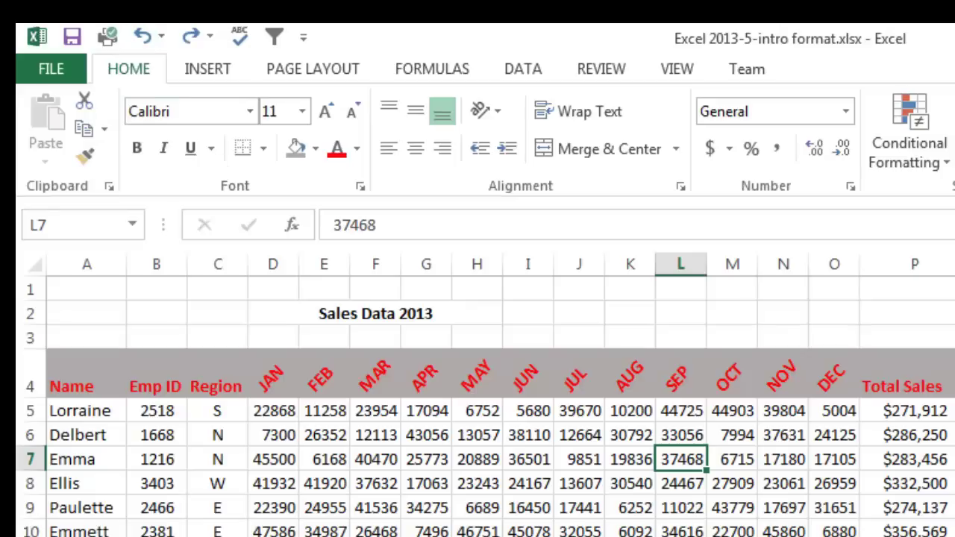
pyautogui.press('alt')
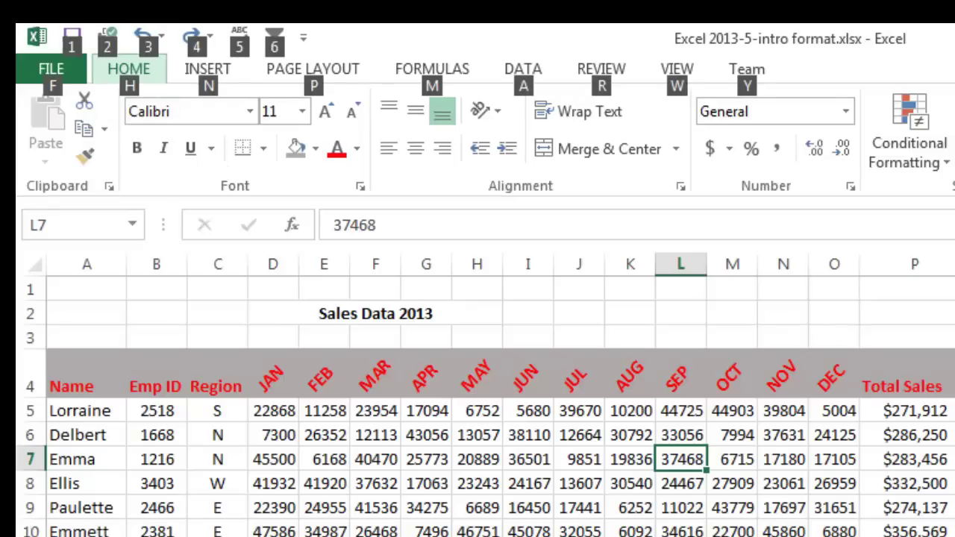
pyautogui.press('alt')
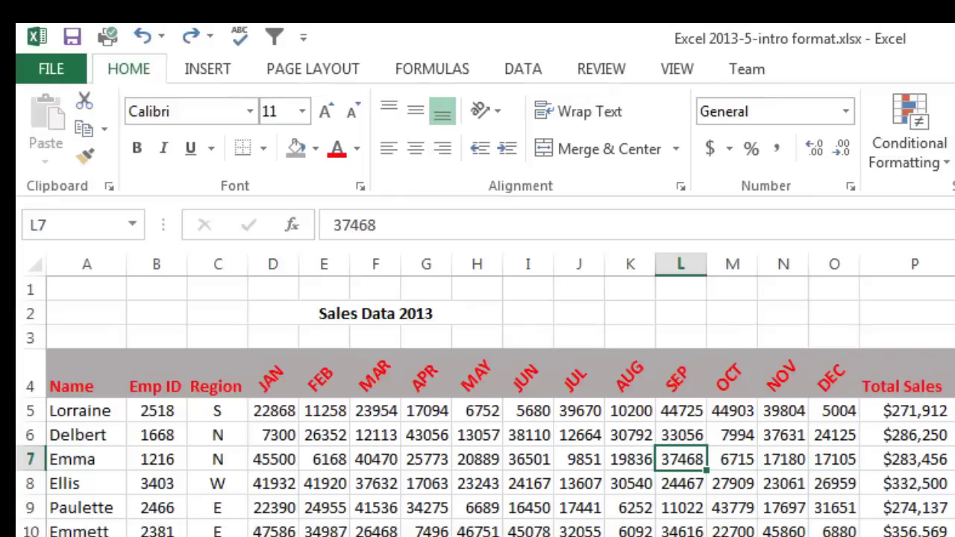